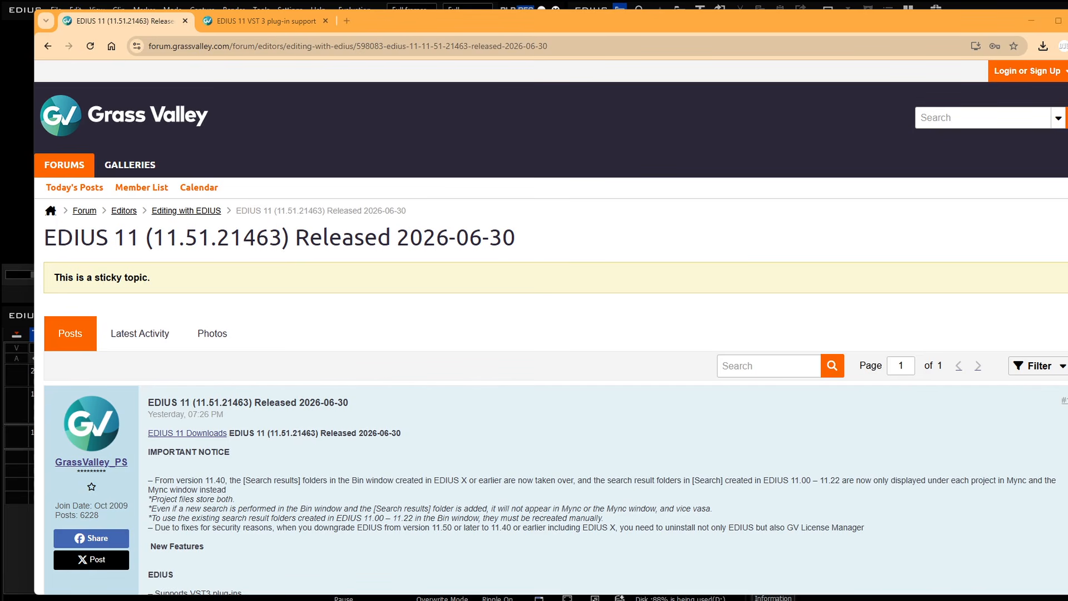
# Step: Highlight the VST3 plug-in support and marker-extend shortcut release notes, then minimise the browser
pyautogui.scroll(-4, 214, 357)
pyautogui.tripleClick(214, 357)
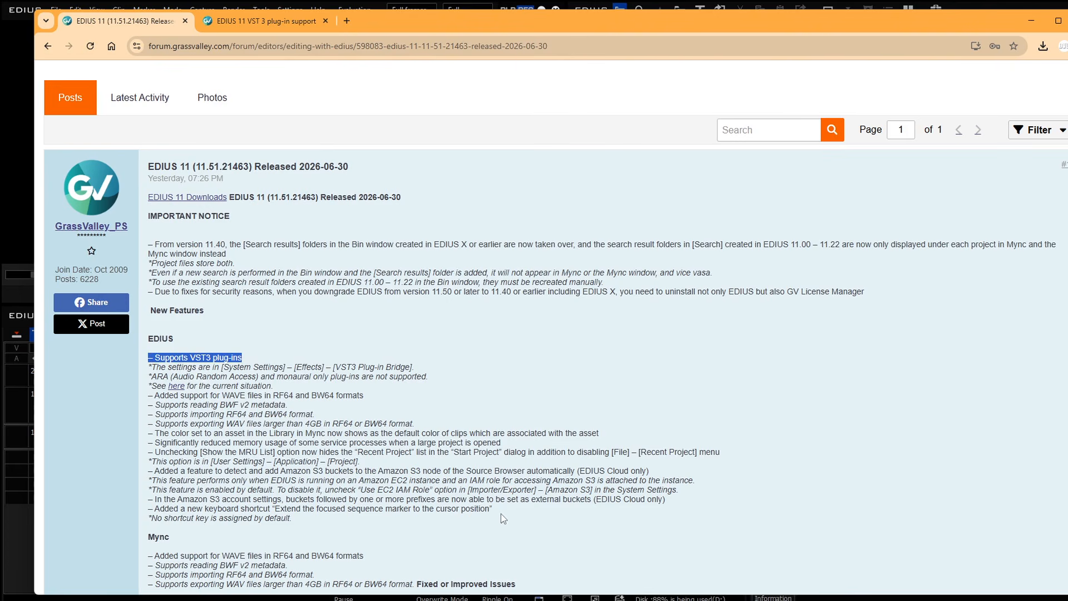
pyautogui.moveTo(492, 509); pyautogui.dragTo(149, 513)
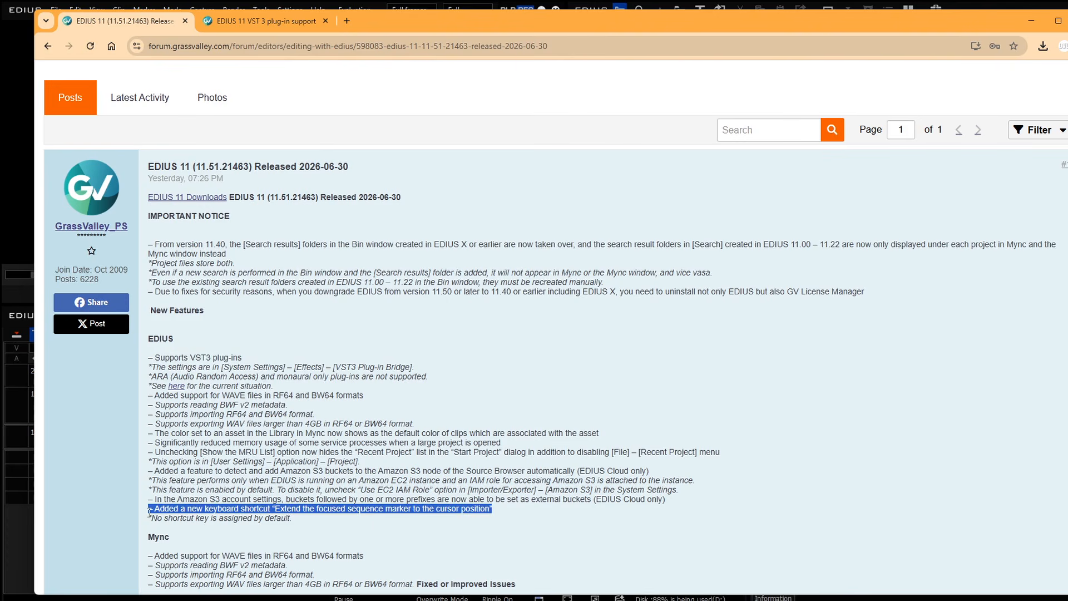
pyautogui.scroll(-3, 264, 472)
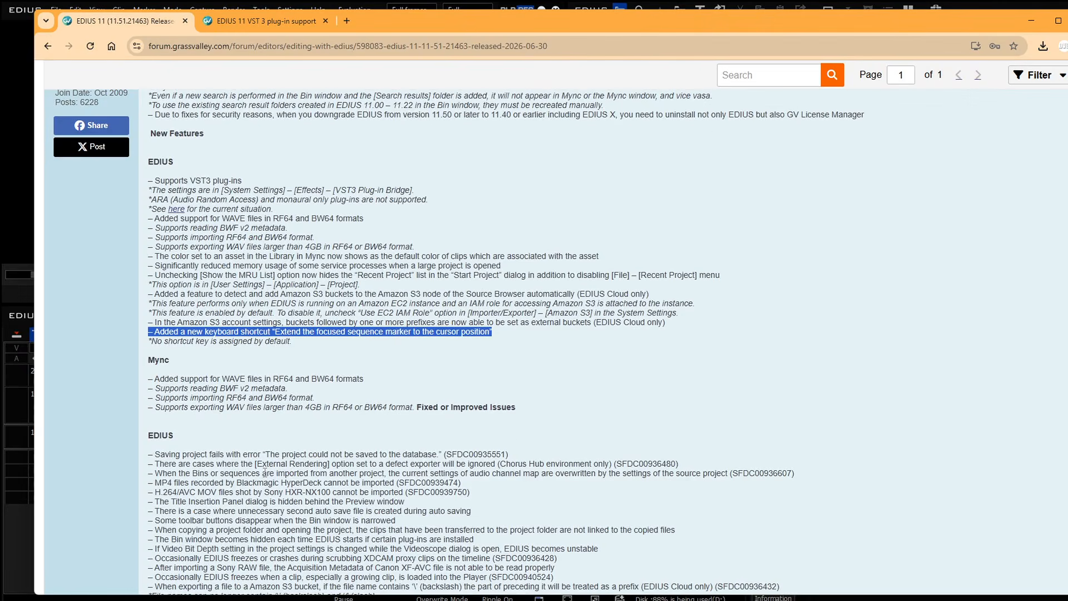
pyautogui.scroll(-2, 264, 473)
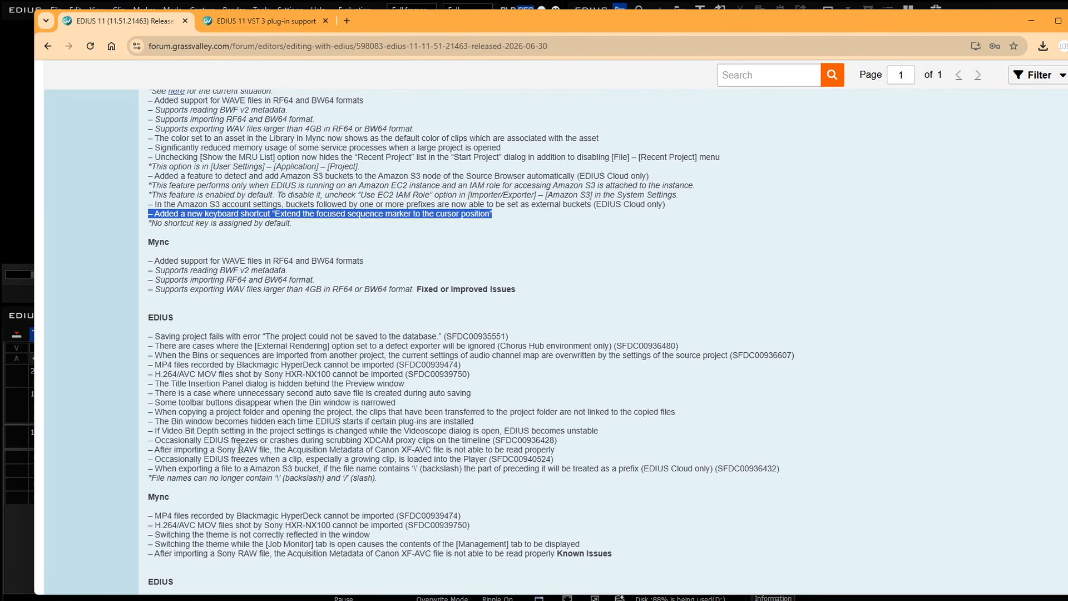
pyautogui.click(1031, 21)
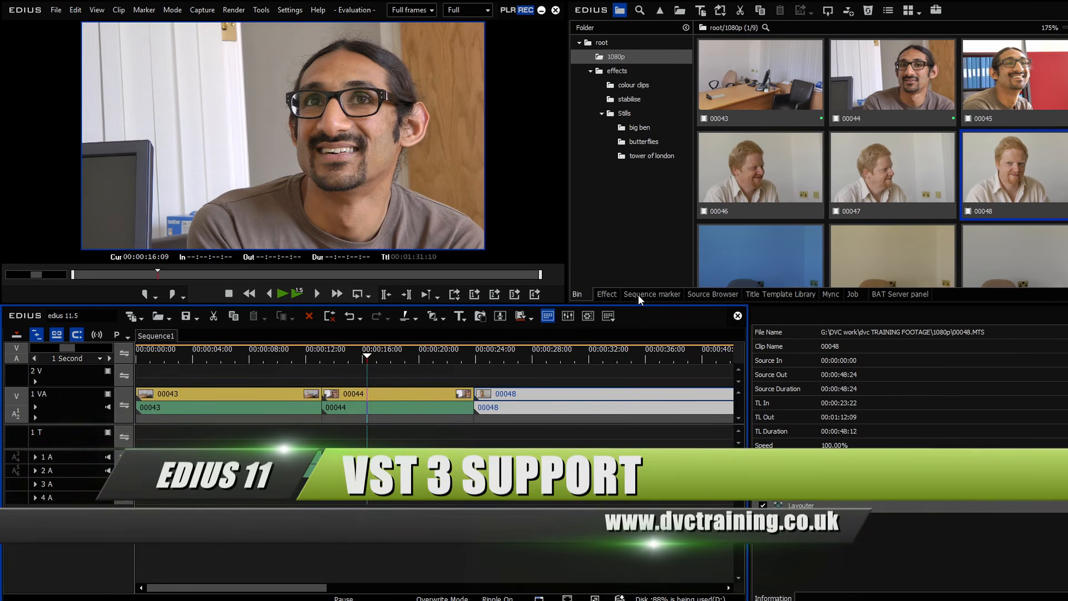
# Step: Show the effects tree and list the Limit, DeVerberate and Extract Dialogue EE presets
pyautogui.click(607, 293)
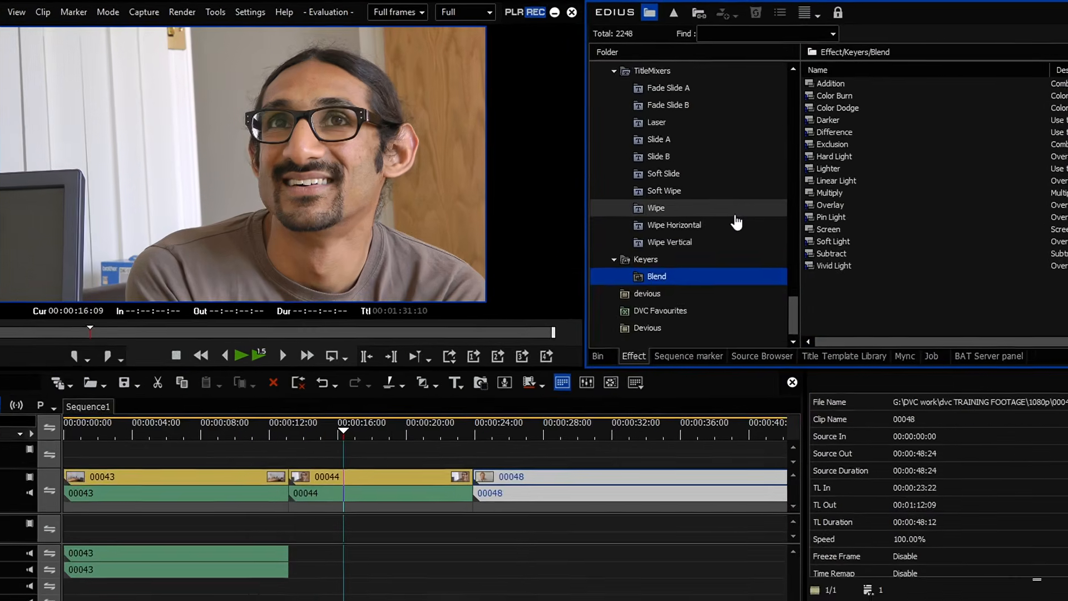
pyautogui.scroll(15, 736, 223)
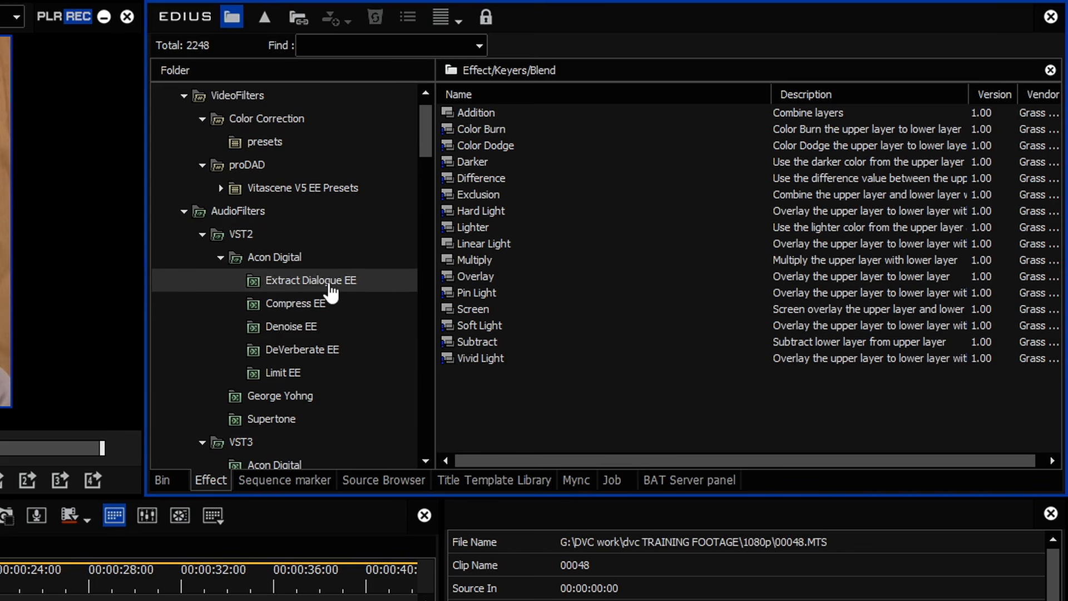
pyautogui.click(284, 374)
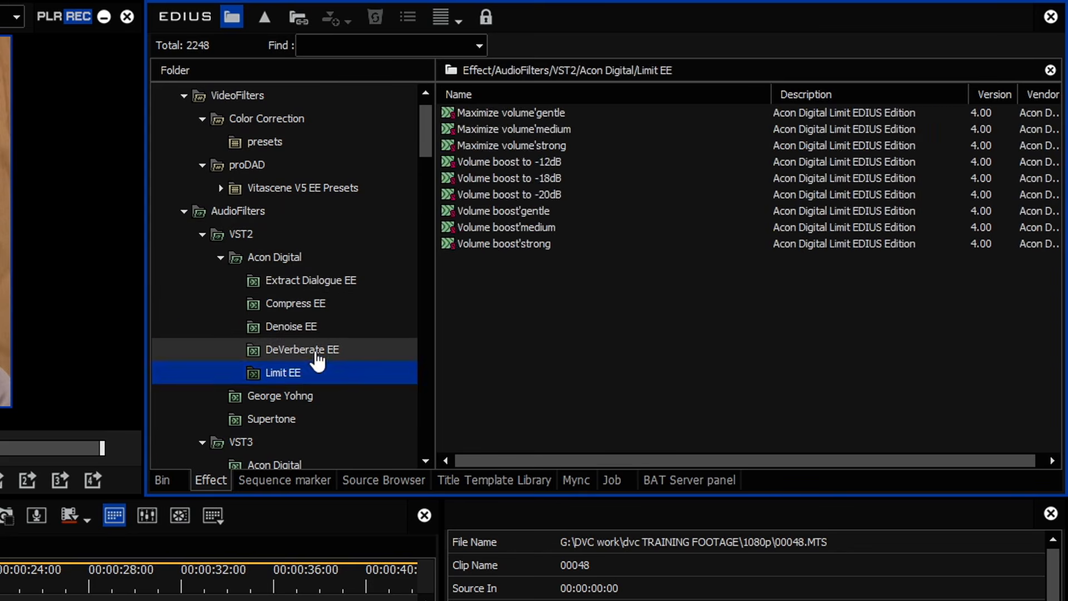
pyautogui.click(315, 351)
pyautogui.click(313, 285)
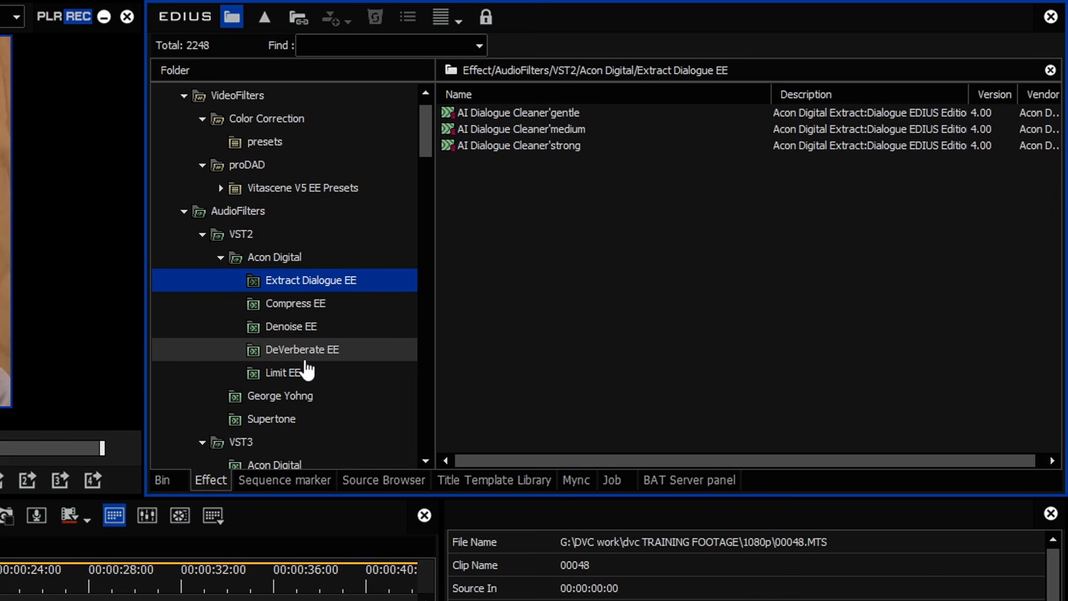
# Step: Browse the Acon Digital and Supertone folders under the VST3 and VST2 audio filters
pyautogui.scroll(-1, 324, 355)
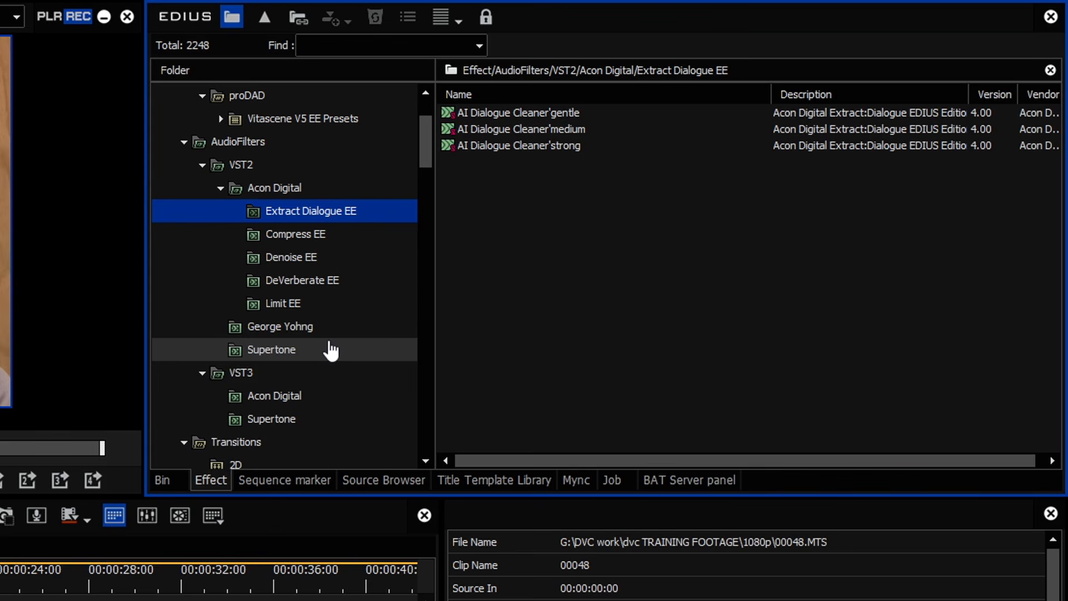
pyautogui.click(225, 402)
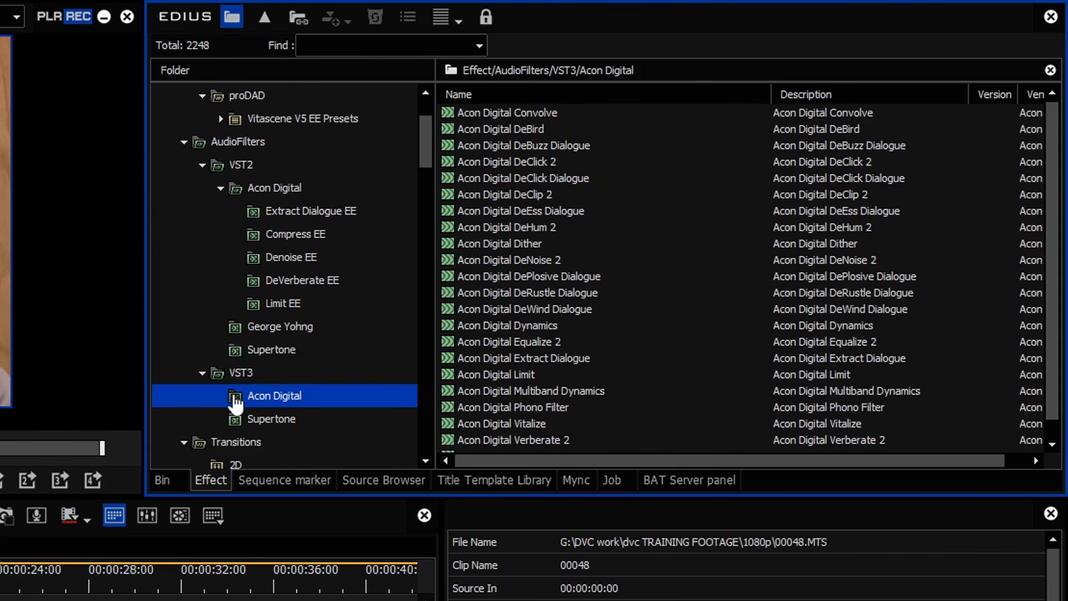
pyautogui.click(250, 420)
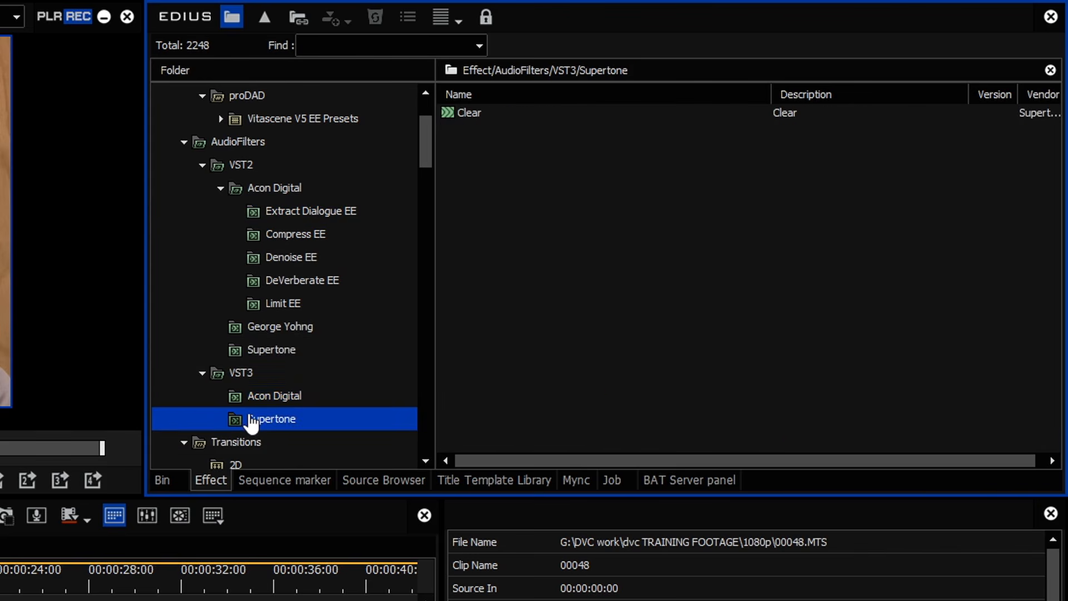
pyautogui.click(260, 353)
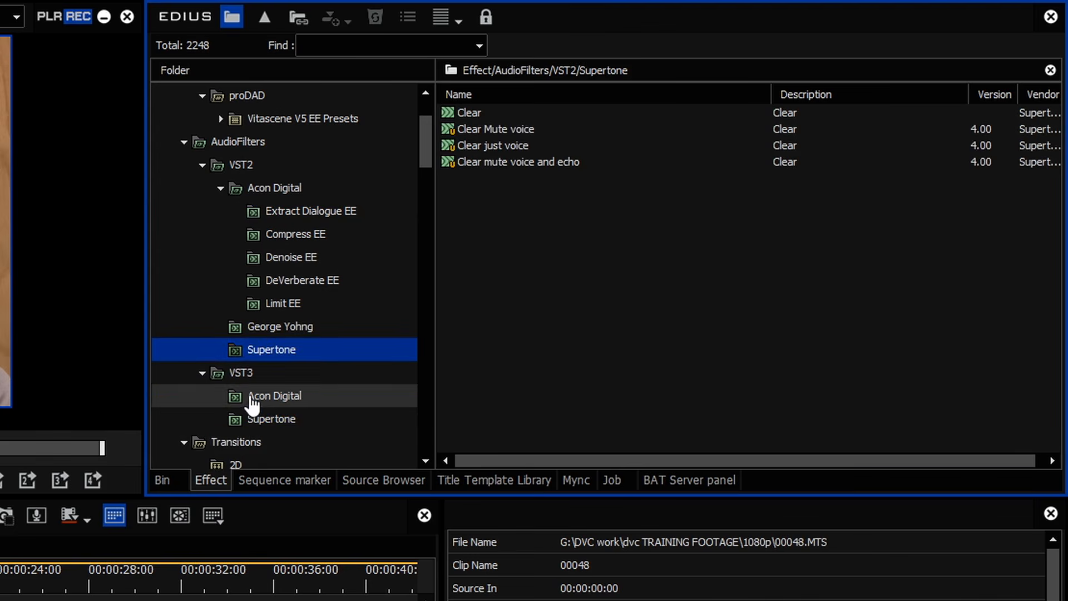
pyautogui.click(207, 373)
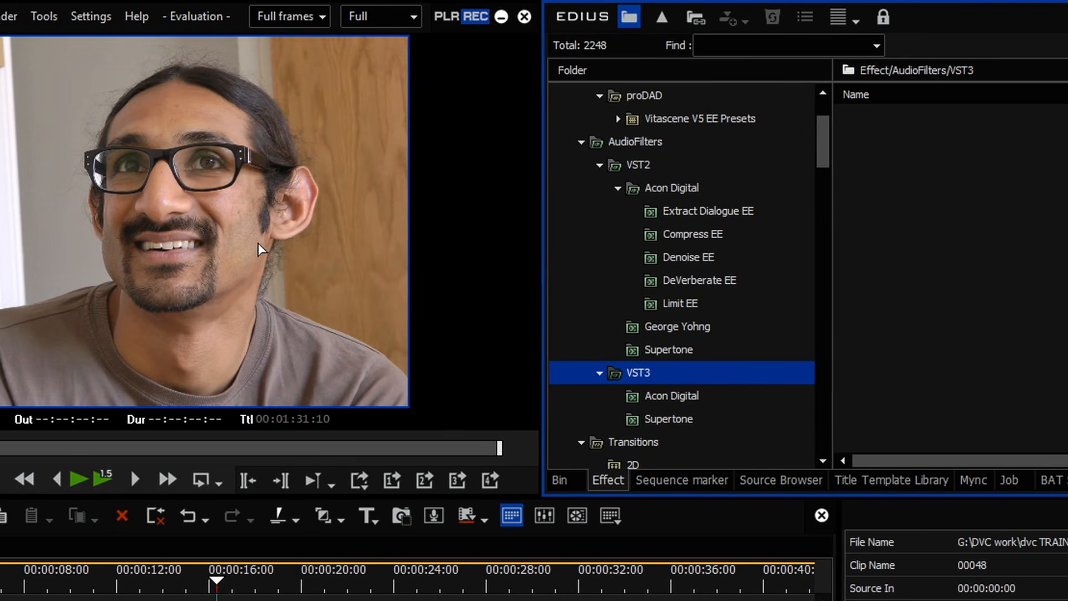
# Step: Go to System Settings' VST3 Plug-in Bridge page, cancel adding a folder, and request detection from folders
pyautogui.click(85, 13)
pyautogui.click(88, 35)
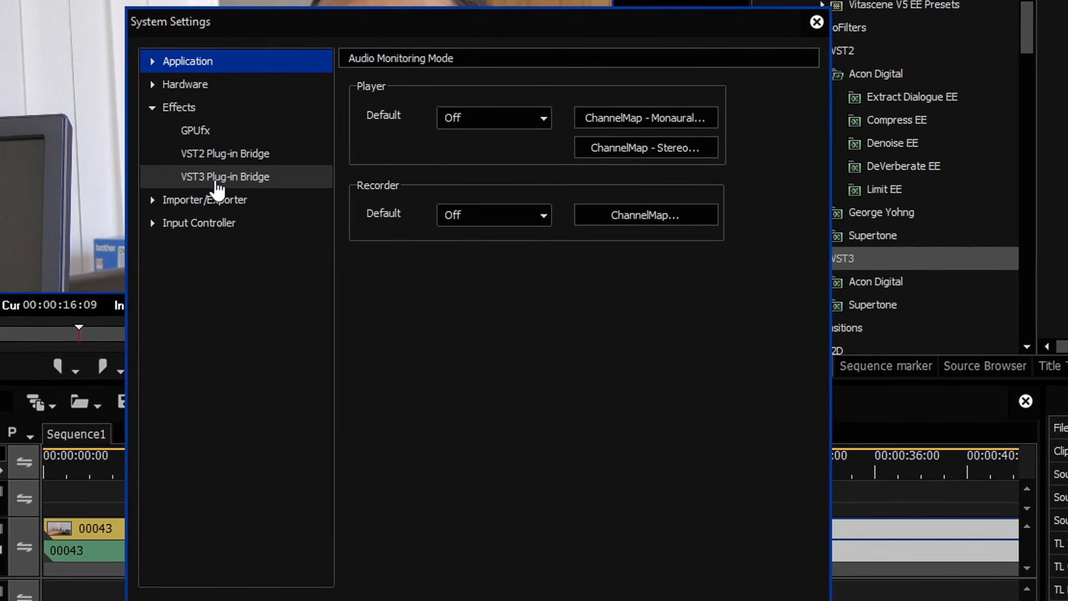
pyautogui.click(303, 186)
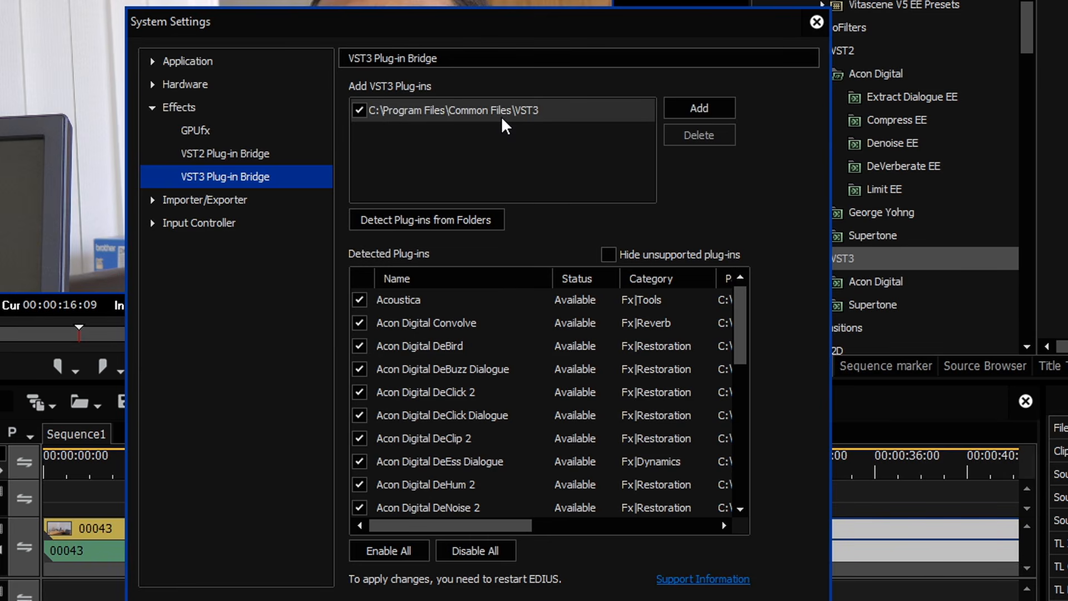
pyautogui.click(709, 110)
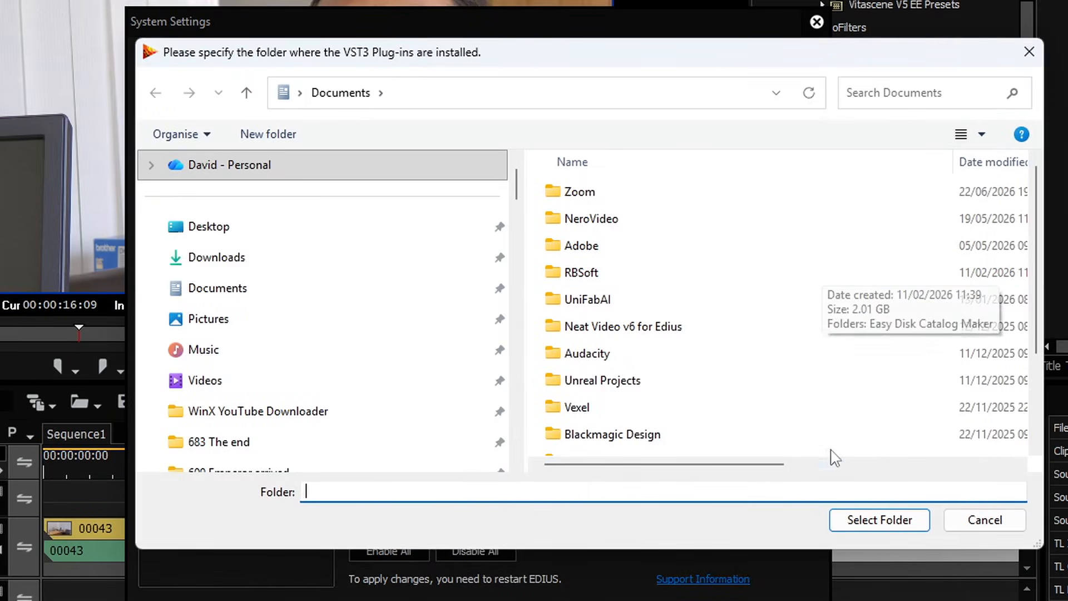
pyautogui.click(979, 520)
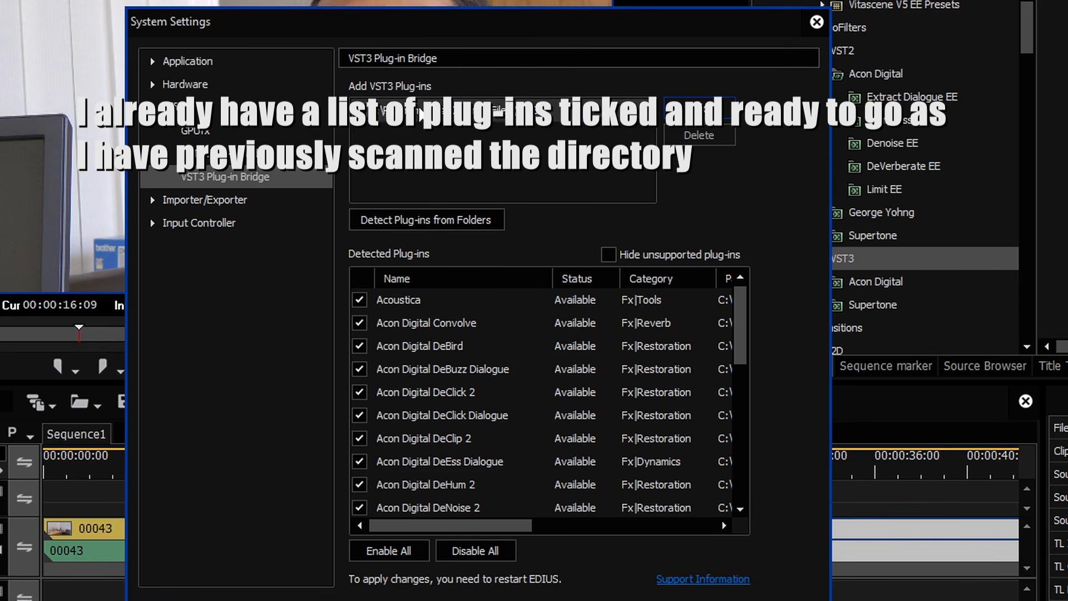
pyautogui.click(425, 219)
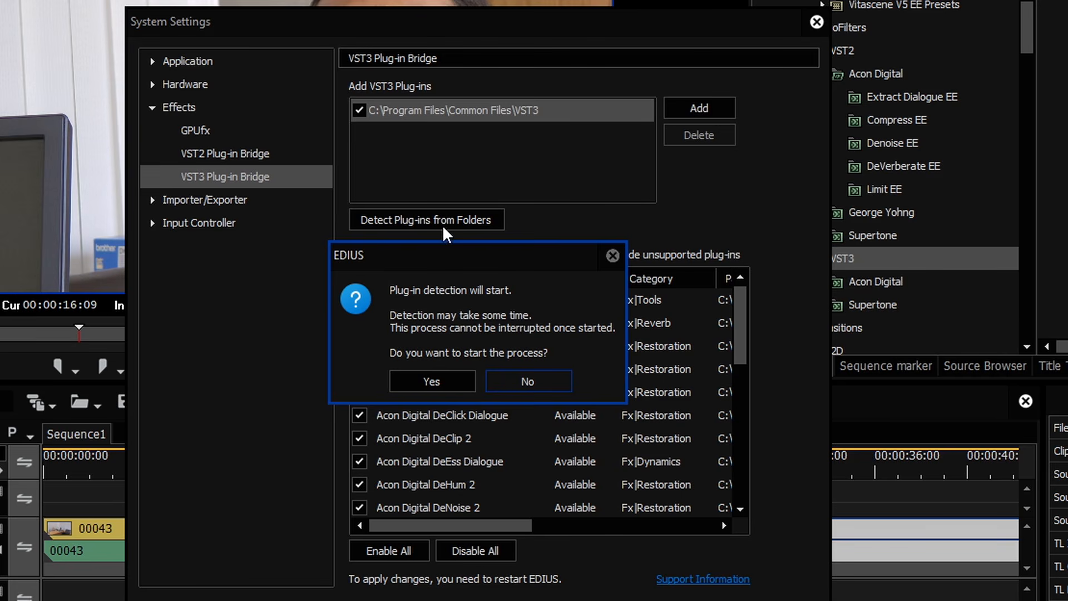
# Step: Confirm the VST3 plug-in detection and rescan the folders after it finishes
pyautogui.click(424, 384)
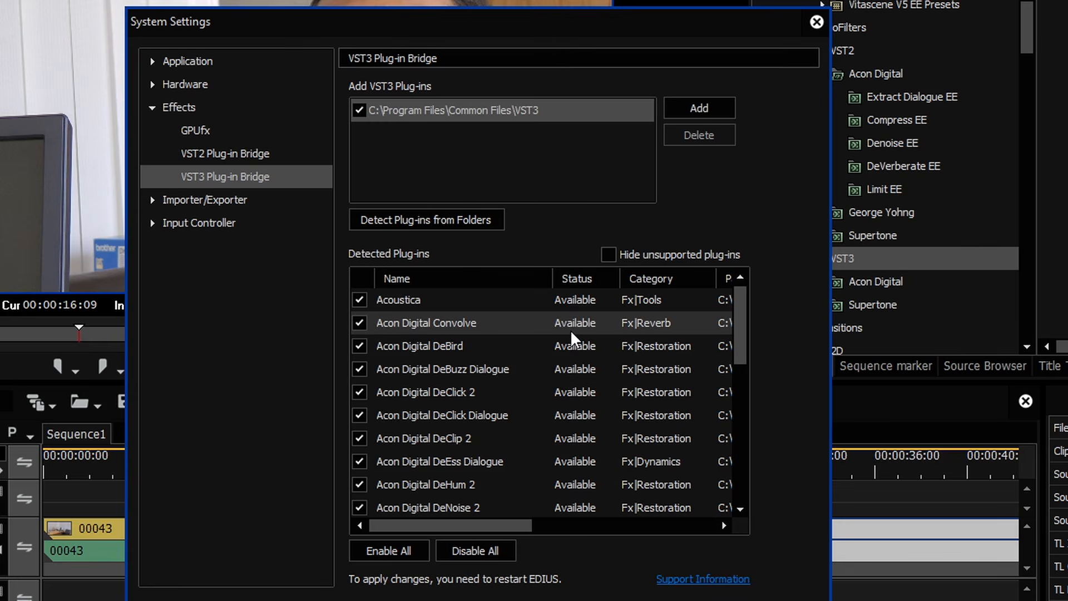
pyautogui.click(426, 220)
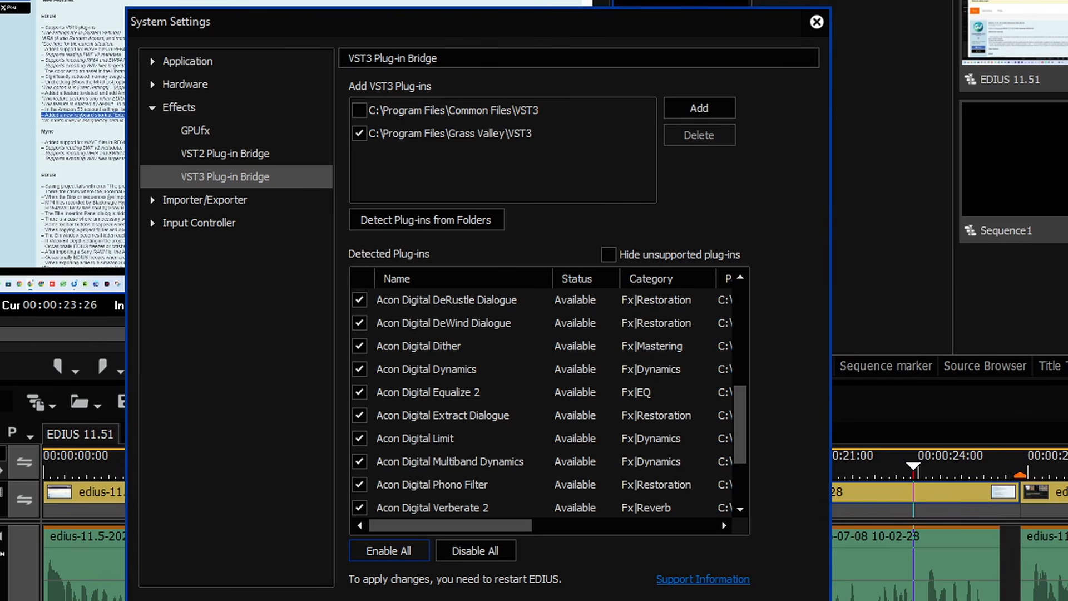
# Step: Toggle all detected VST3 plug-ins off and on, ending with every one enabled
pyautogui.click(476, 555)
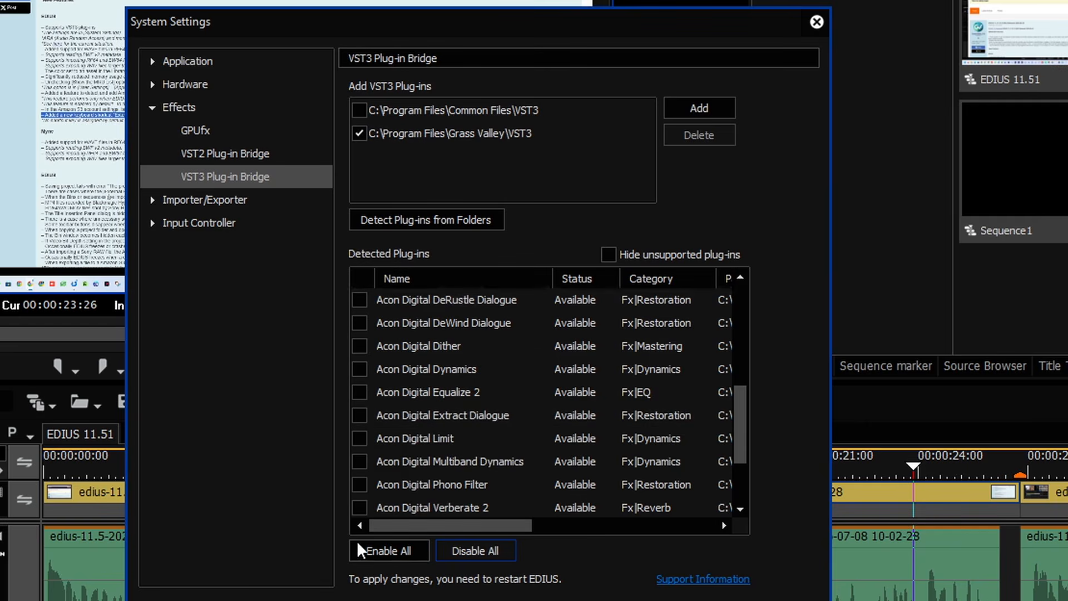
pyautogui.click(377, 552)
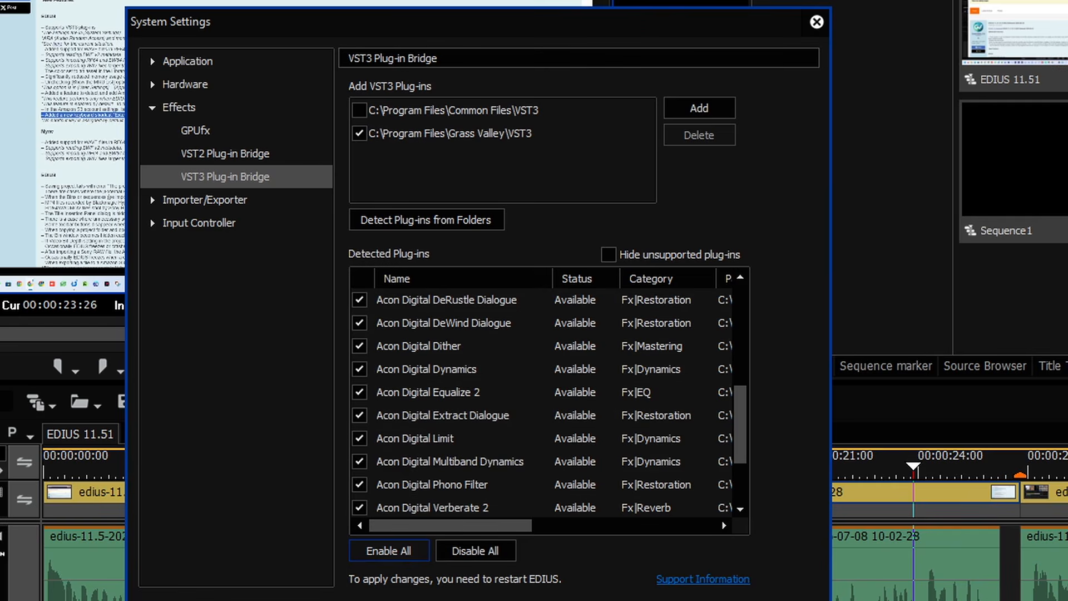
pyautogui.click(494, 551)
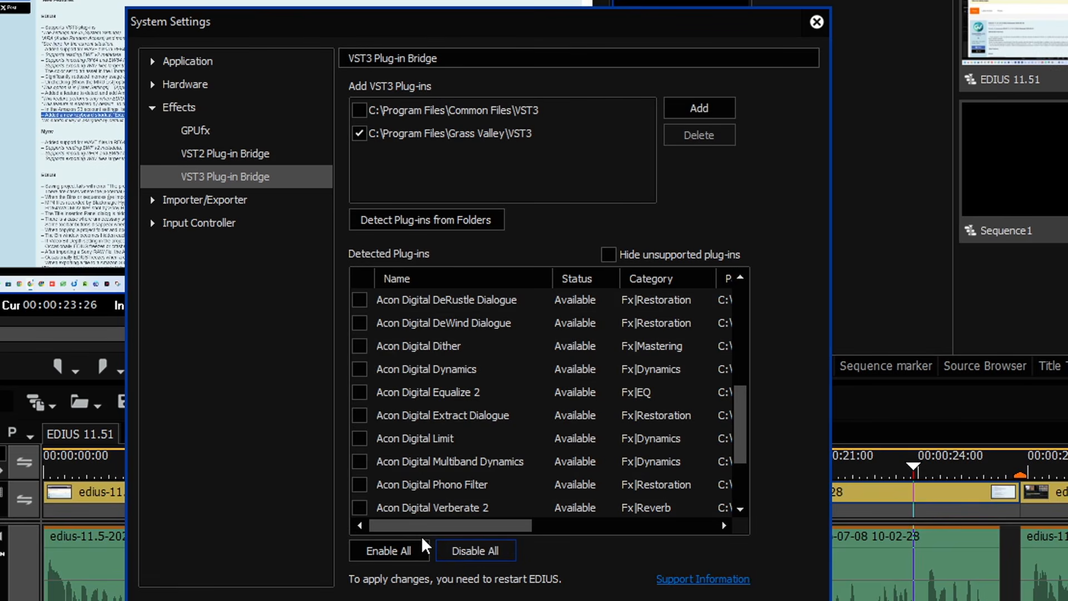
pyautogui.scroll(5, 718, 328)
pyautogui.moveTo(740, 332); pyautogui.dragTo(740, 256)
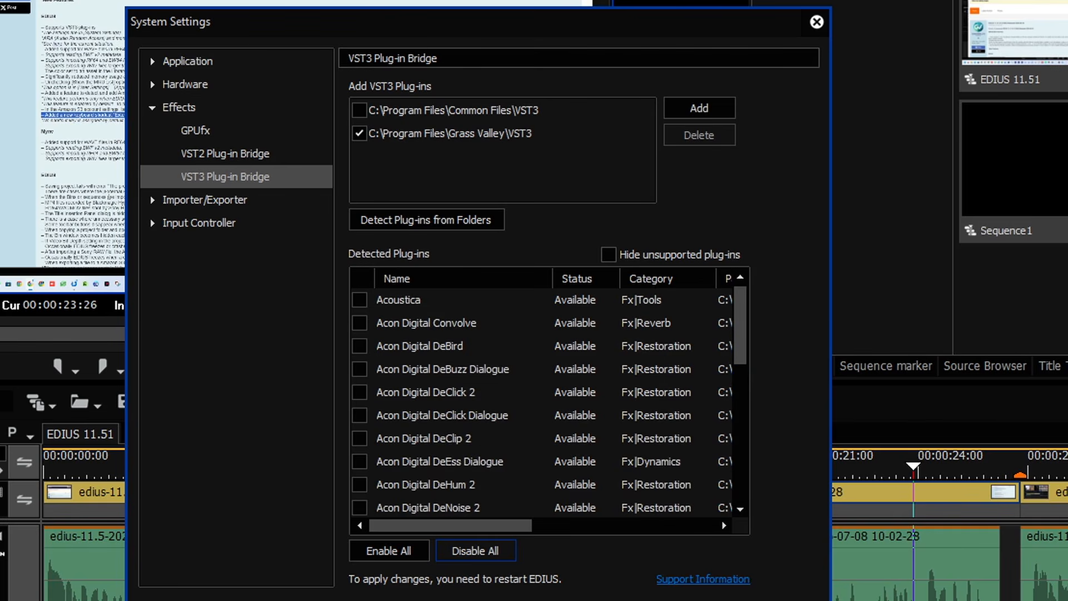
pyautogui.click(388, 549)
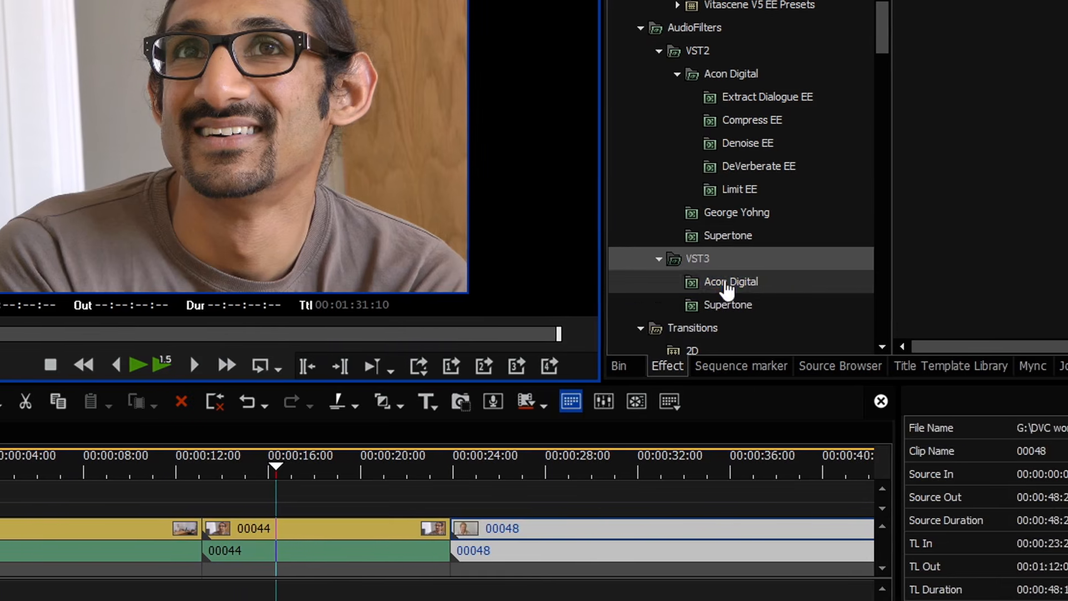
# Step: Apply Acon Digital Equalize 2 to clip 00048's audio, then review and close its settings
pyautogui.click(811, 281)
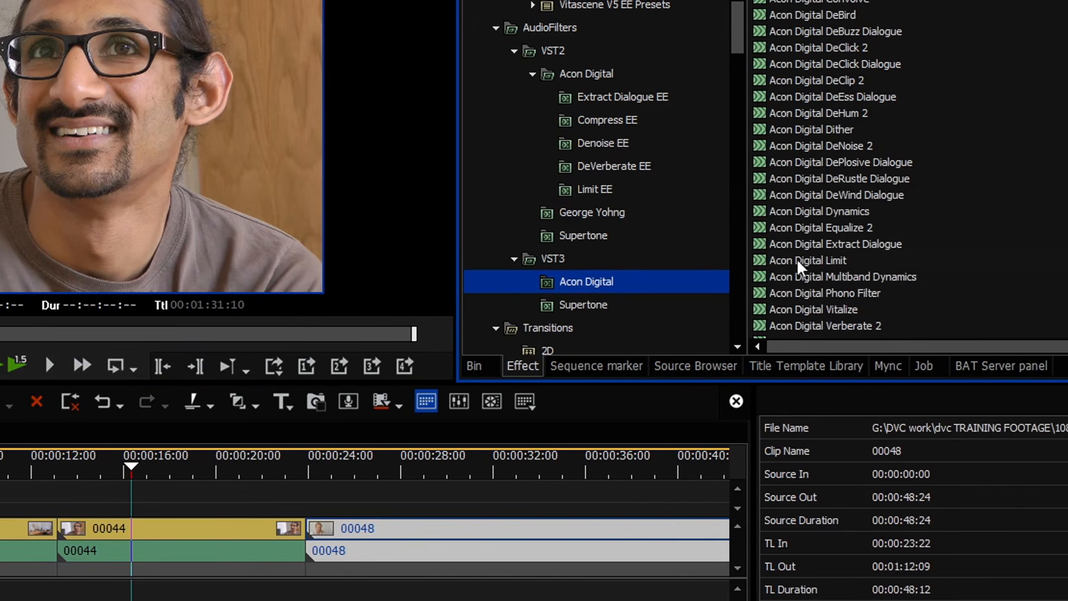
pyautogui.moveTo(808, 228); pyautogui.dragTo(329, 551)
pyautogui.click(341, 472)
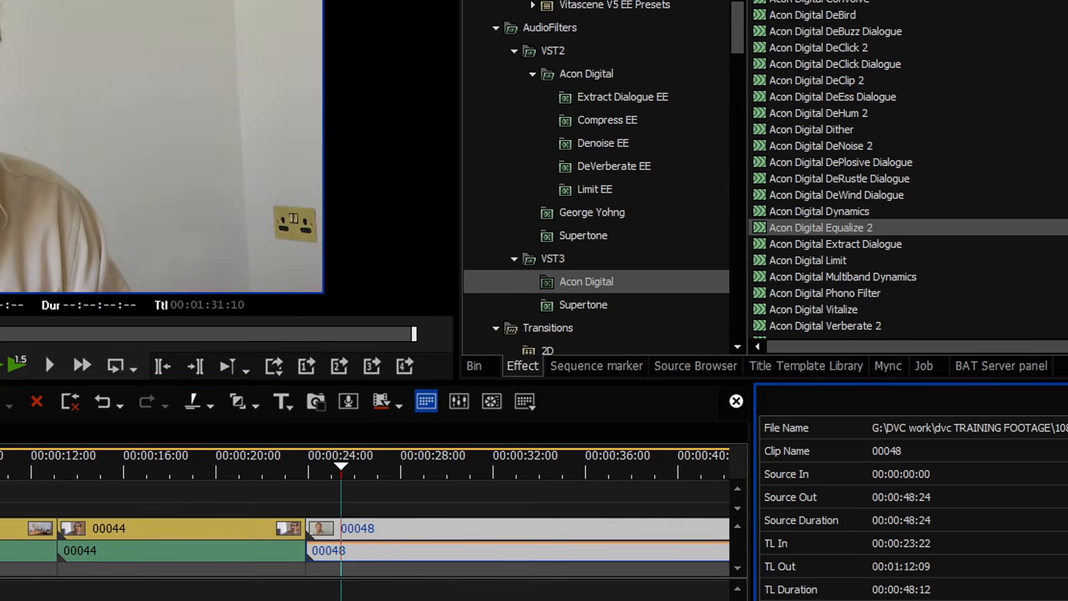
pyautogui.doubleClick(812, 598)
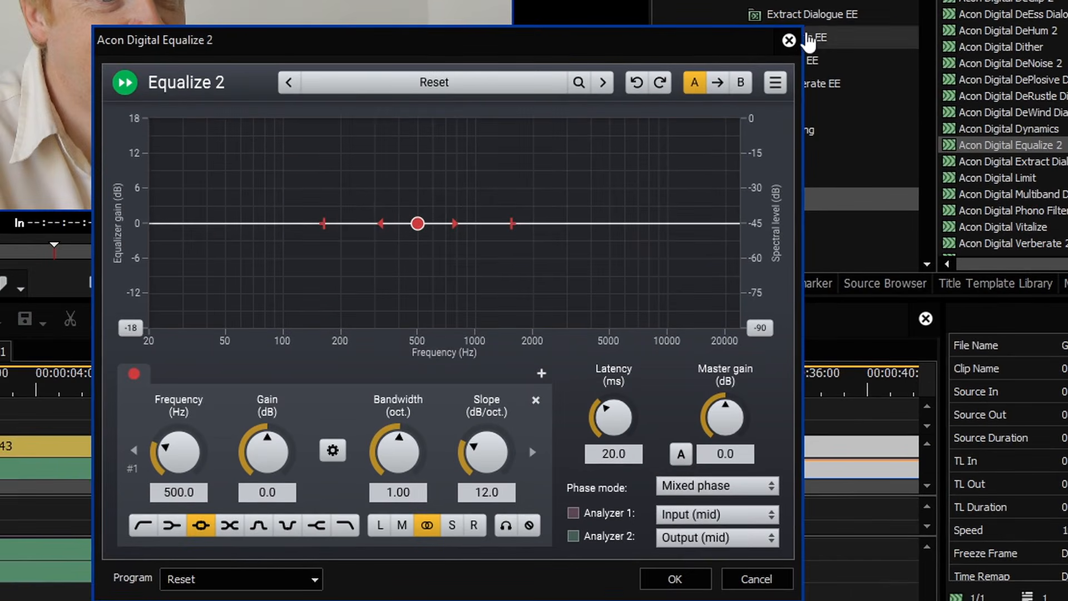
pyautogui.click(789, 40)
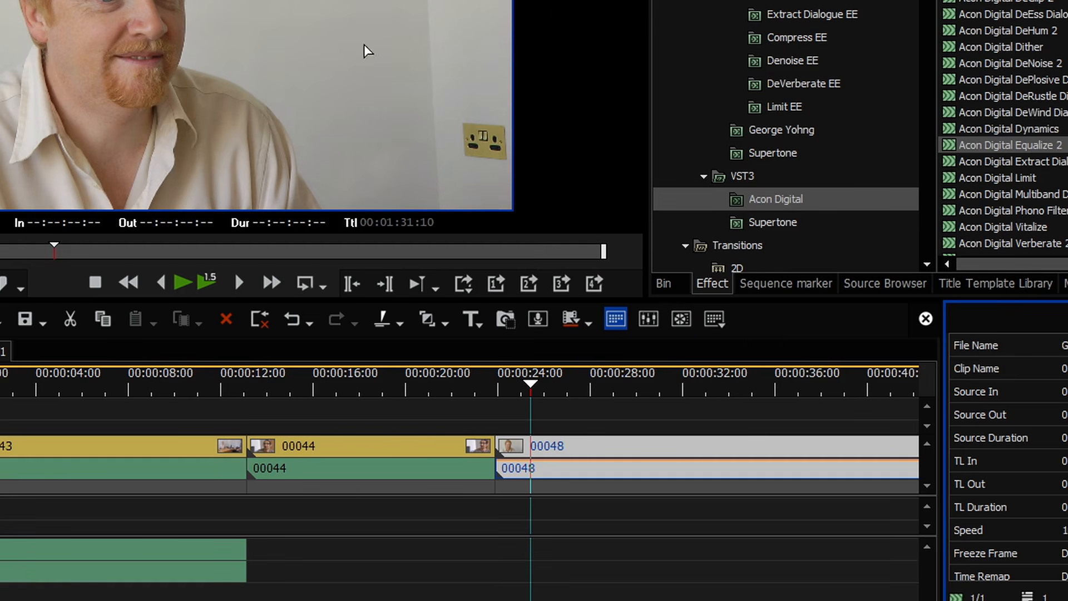
pyautogui.click(192, 0)
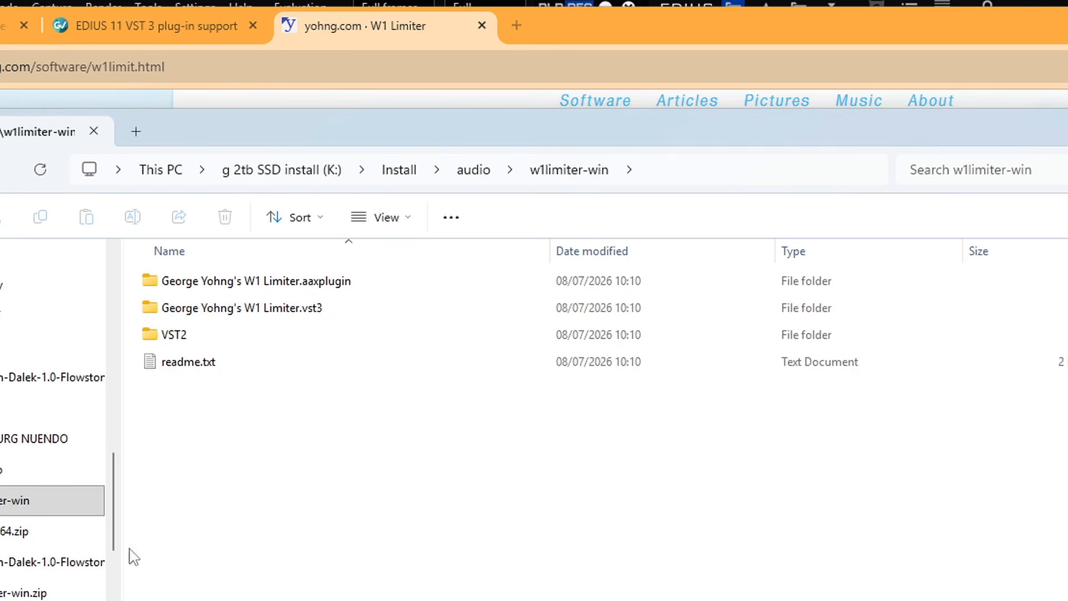
# Step: Open the W1 Limiter.vst3 folder, its Contents folder, and the subfolder holding the plug-in file
pyautogui.moveTo(315, 145); pyautogui.dragTo(685, 143)
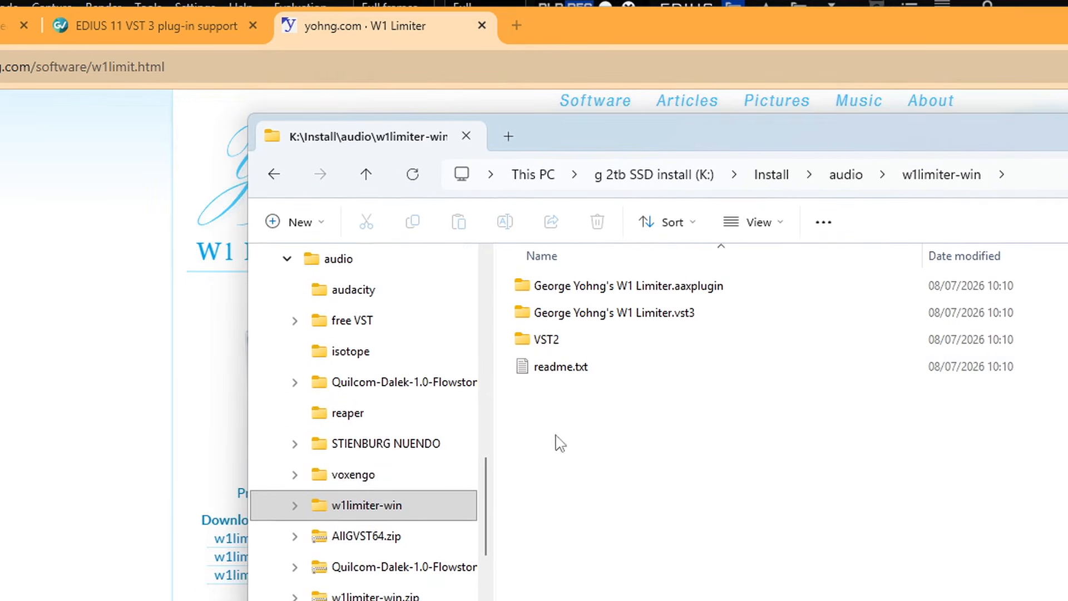
pyautogui.click(542, 340)
pyautogui.press('Up')
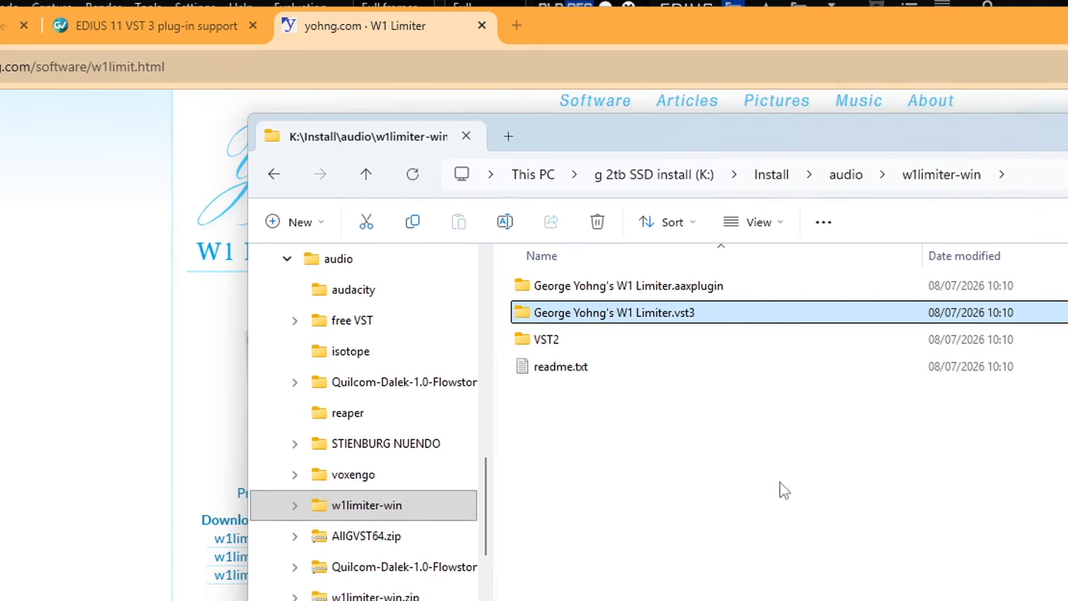
pyautogui.press('Up')
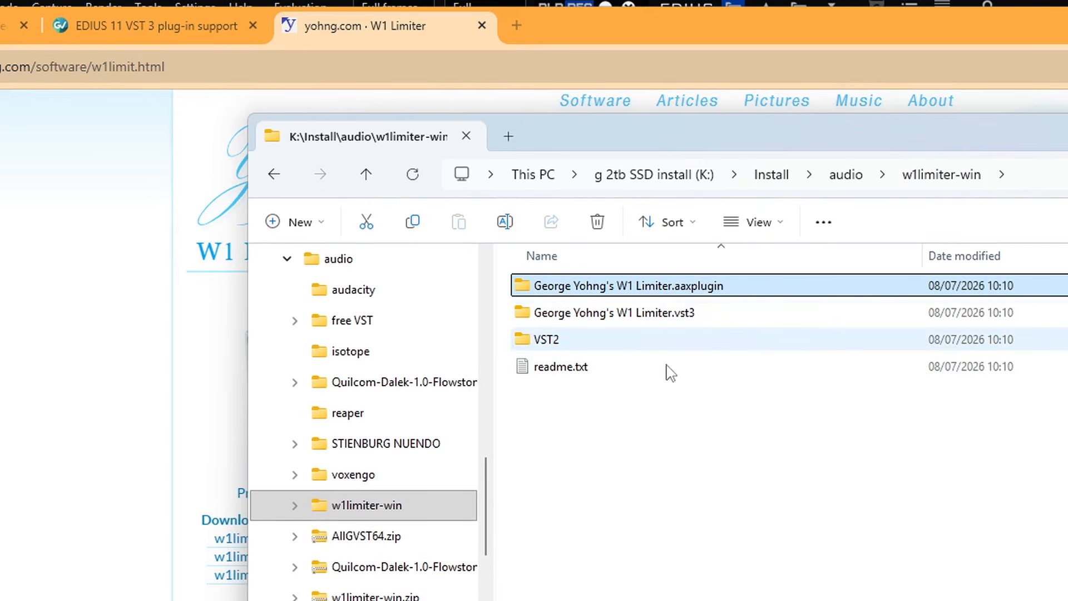
pyautogui.click(607, 319)
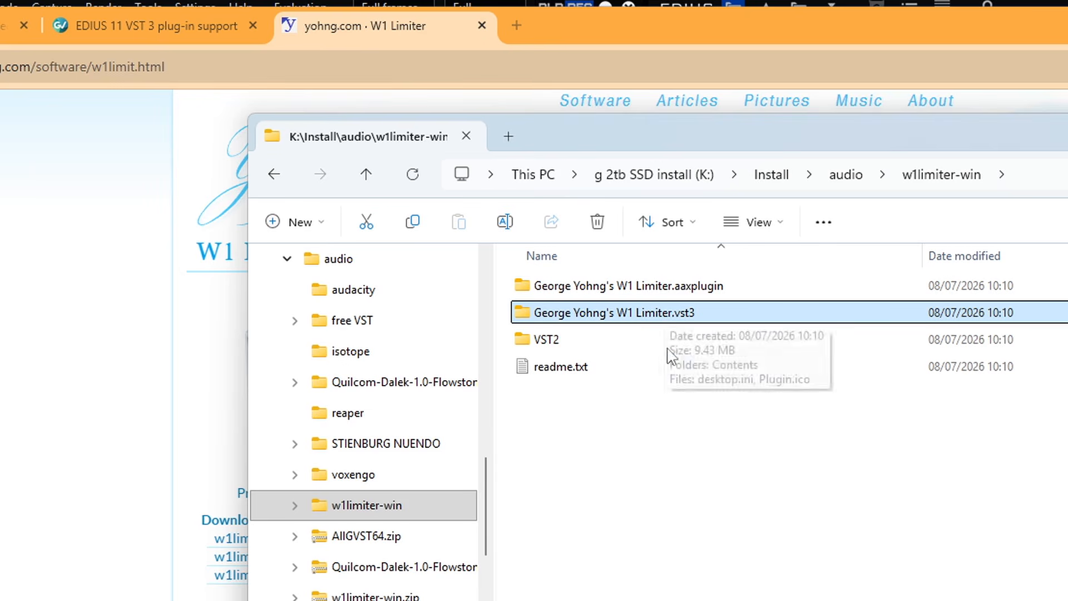
pyautogui.click(562, 368)
pyautogui.click(626, 316)
pyautogui.doubleClick(626, 314)
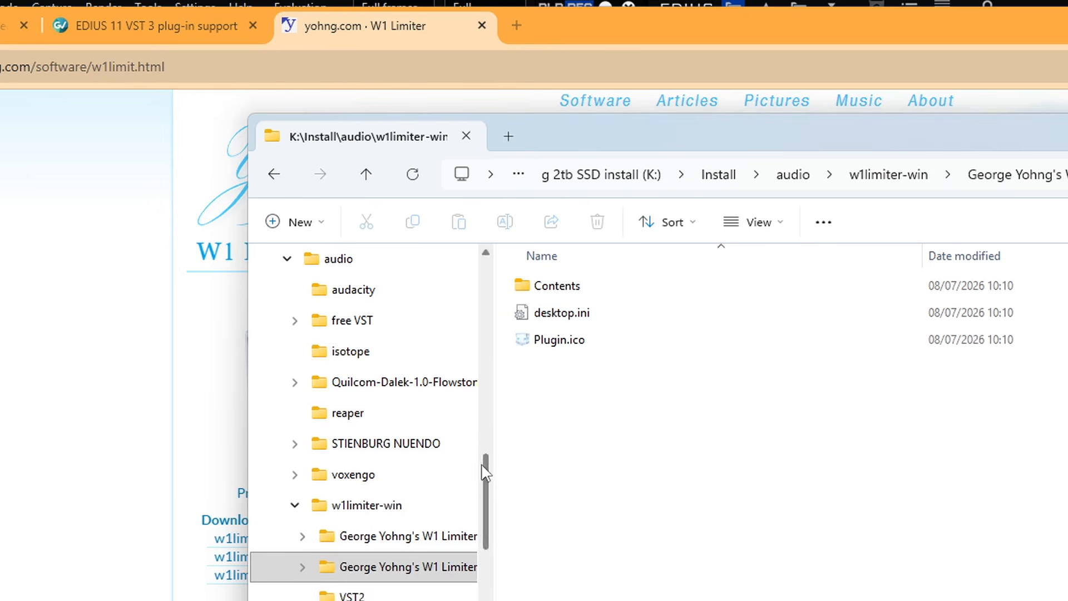
pyautogui.doubleClick(548, 285)
pyautogui.doubleClick(559, 342)
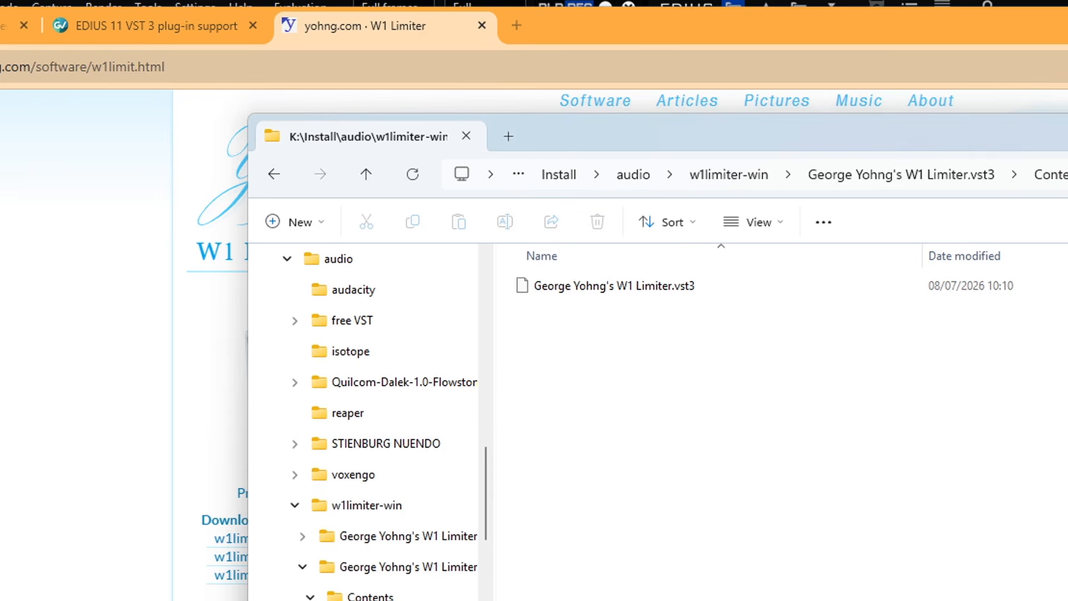
# Step: Copy the W1 Limiter .vst3 file and paste it into the Common Files\VST3 folder
pyautogui.hotkey('alt', 'Tab')
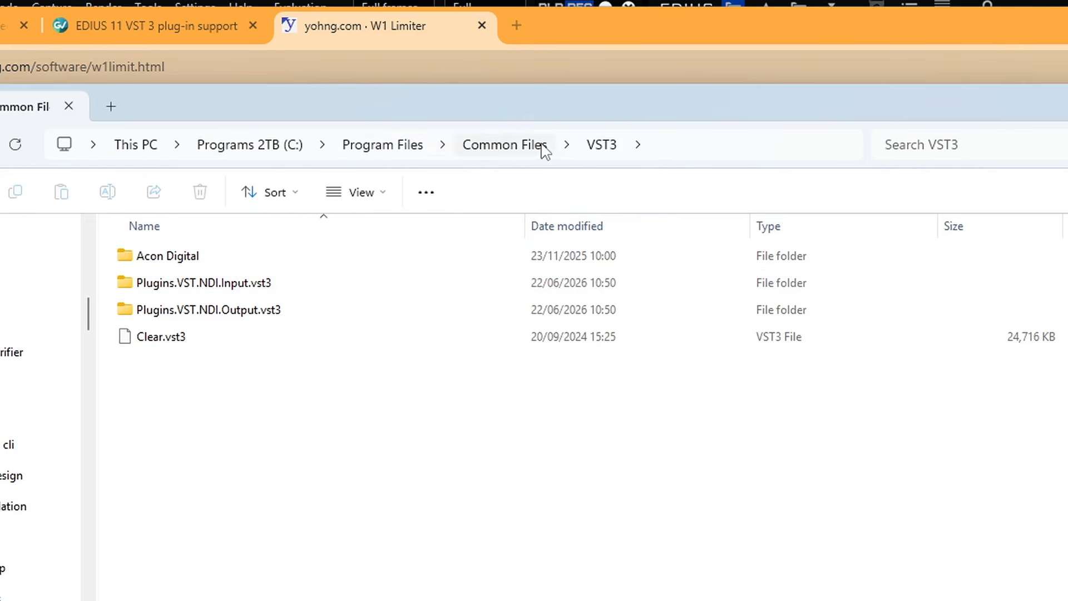
pyautogui.hotkey('alt', 'Tab')
pyautogui.click(834, 290)
pyautogui.hotkey('ctrl', 'c')
pyautogui.hotkey('alt', 'Tab')
pyautogui.hotkey('ctrl', 'v')
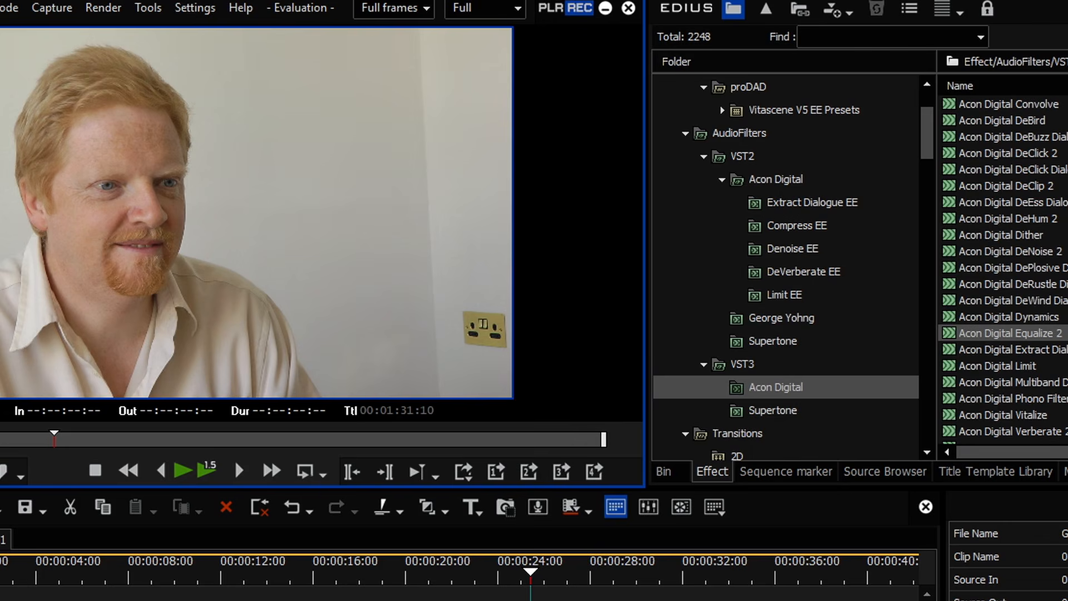
# Step: Rescan the VST3 folders in System Settings, tick the detected W1 Limiter, and close settings
pyautogui.click(194, 8)
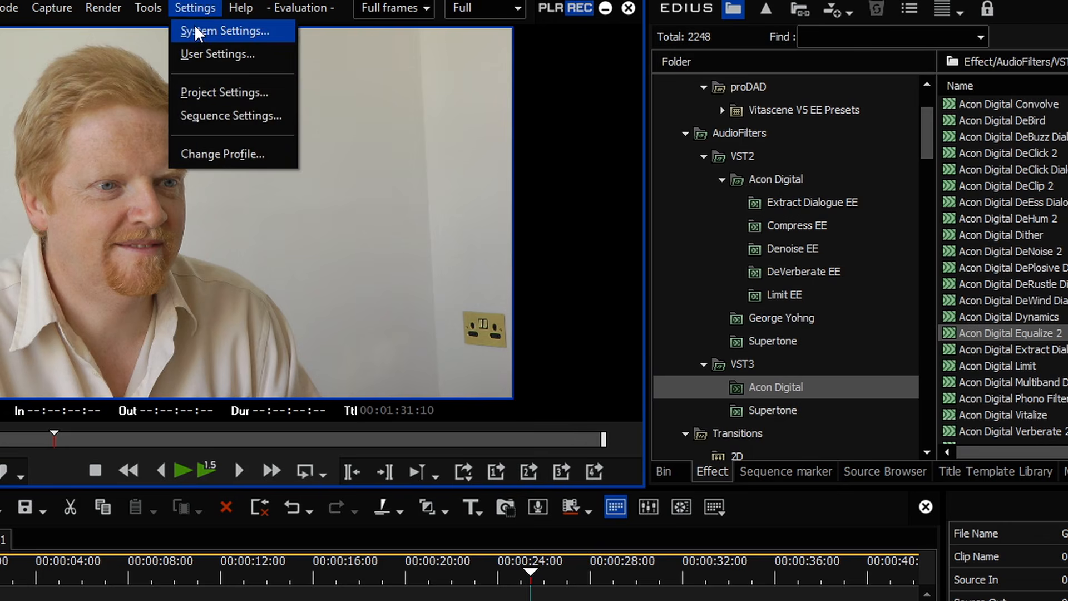
pyautogui.click(197, 31)
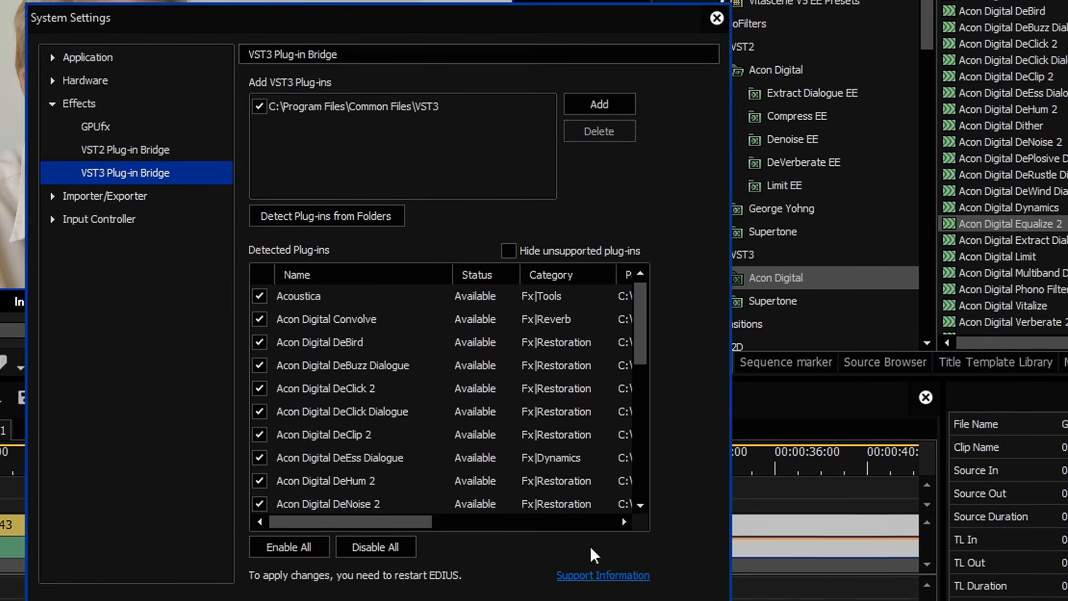
pyautogui.click(326, 244)
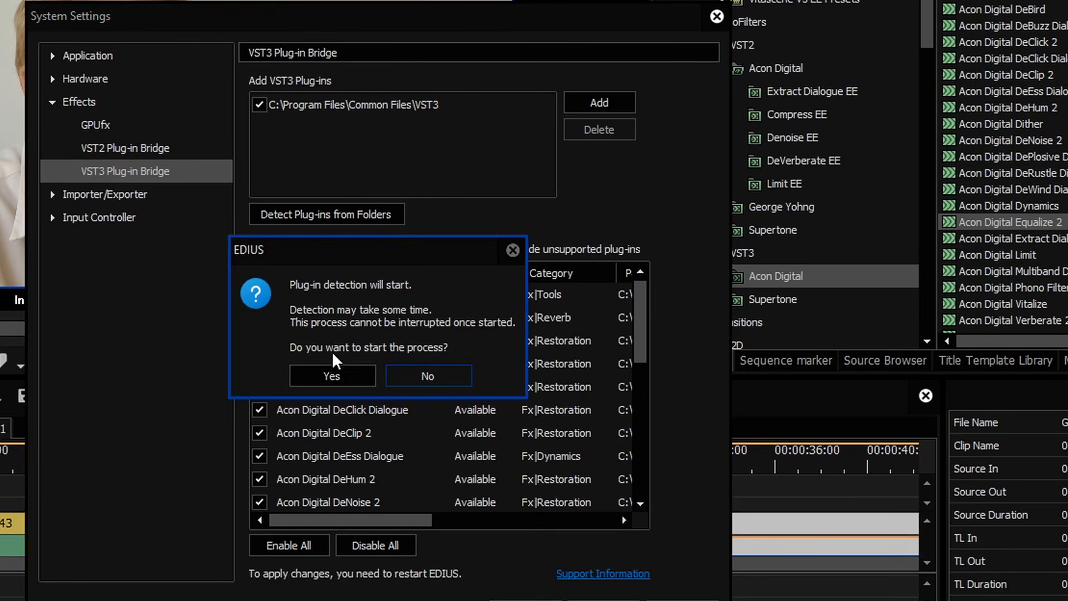
pyautogui.click(334, 368)
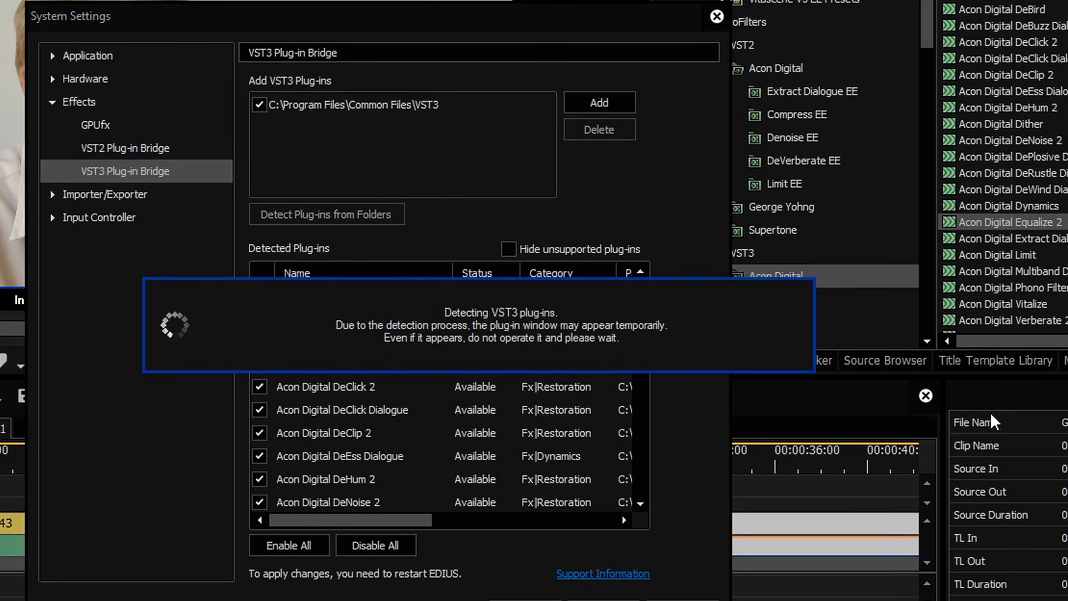
pyautogui.moveTo(641, 300); pyautogui.dragTo(639, 493)
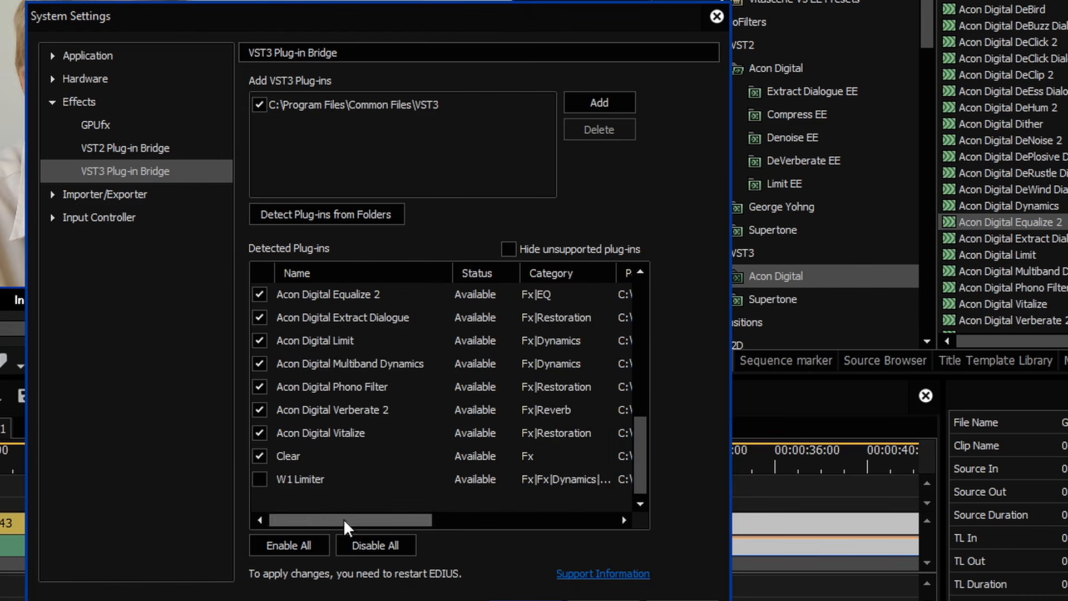
pyautogui.click(261, 480)
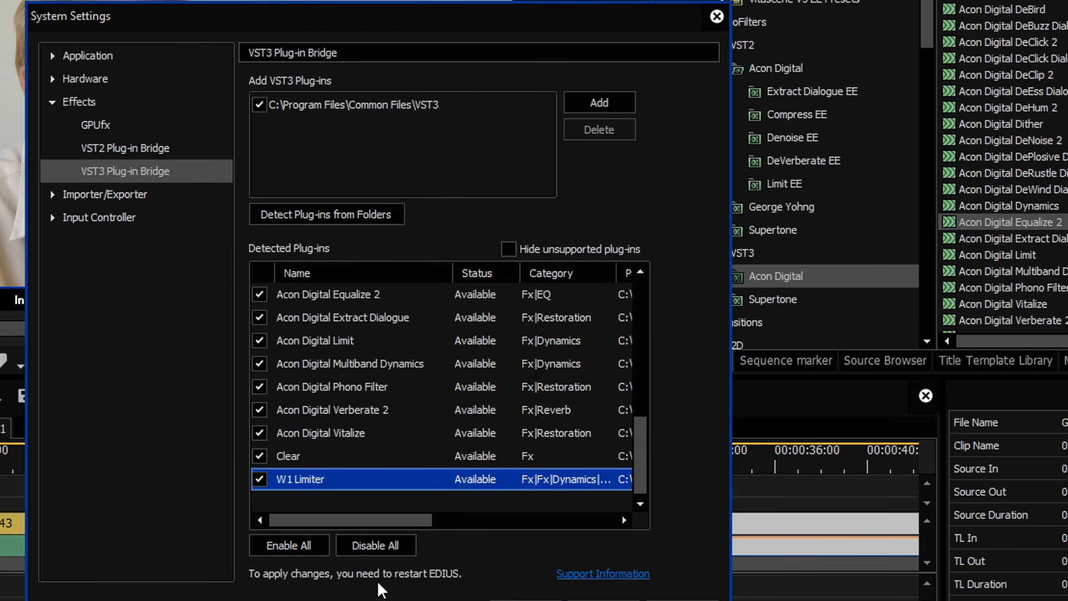
pyautogui.click(526, 600)
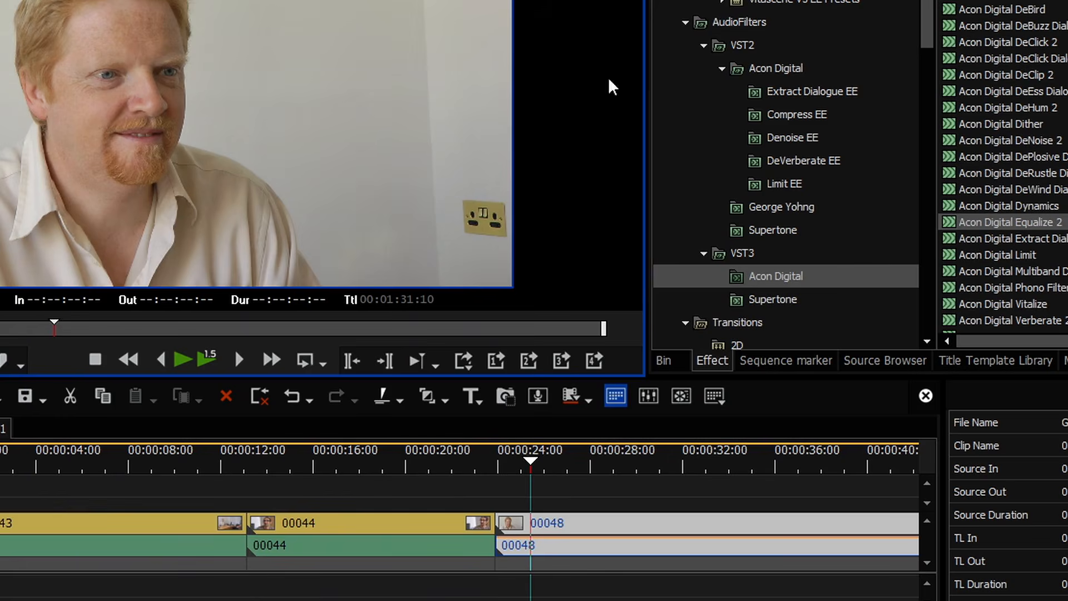
# Step: Delete the W1 Limiter .vst3 file from the Common Files VST3 folder and relaunch EDIUS 11
pyautogui.click(632, 0)
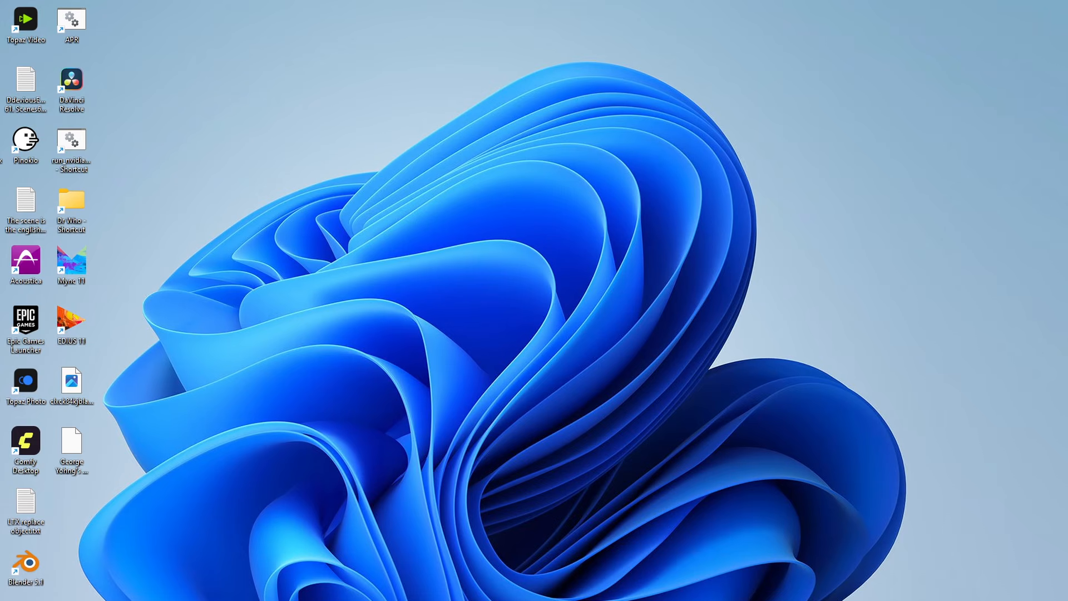
pyautogui.moveTo(14, 600)
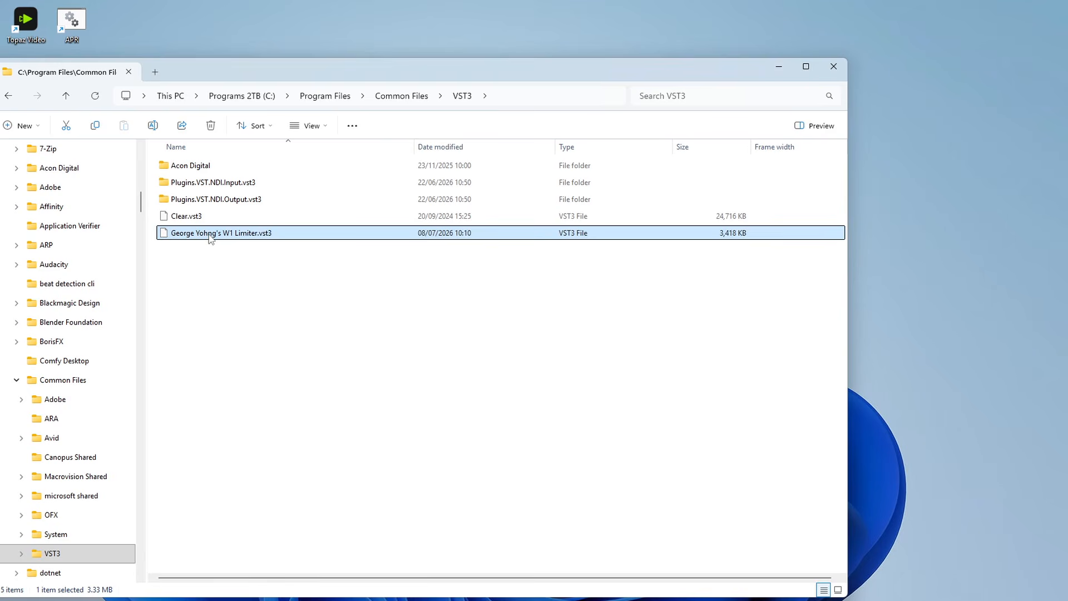
pyautogui.rightClick(240, 236)
pyautogui.click(414, 249)
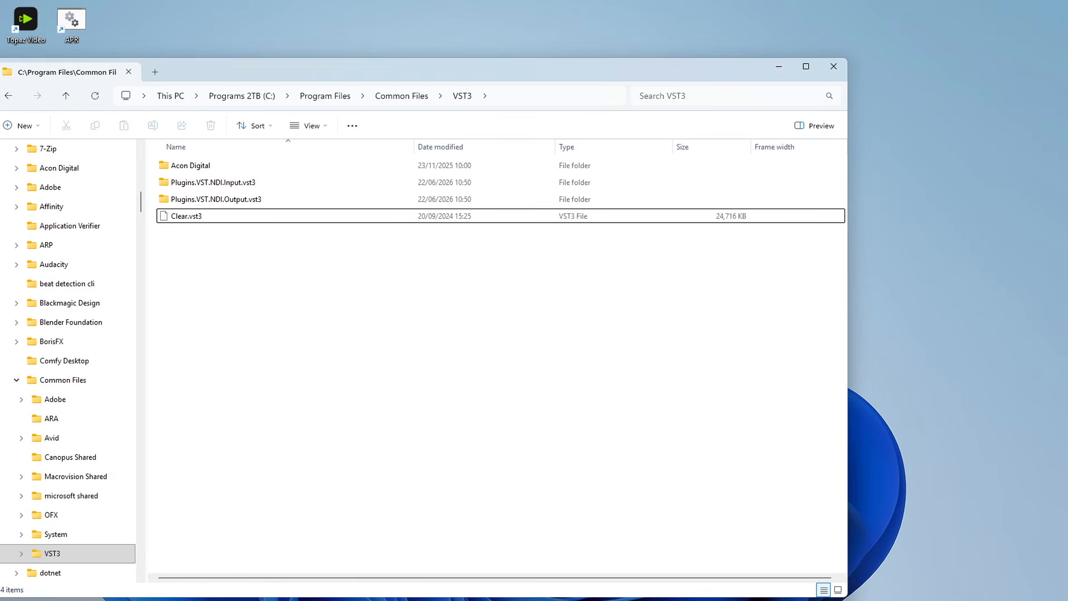
pyautogui.click(502, 600)
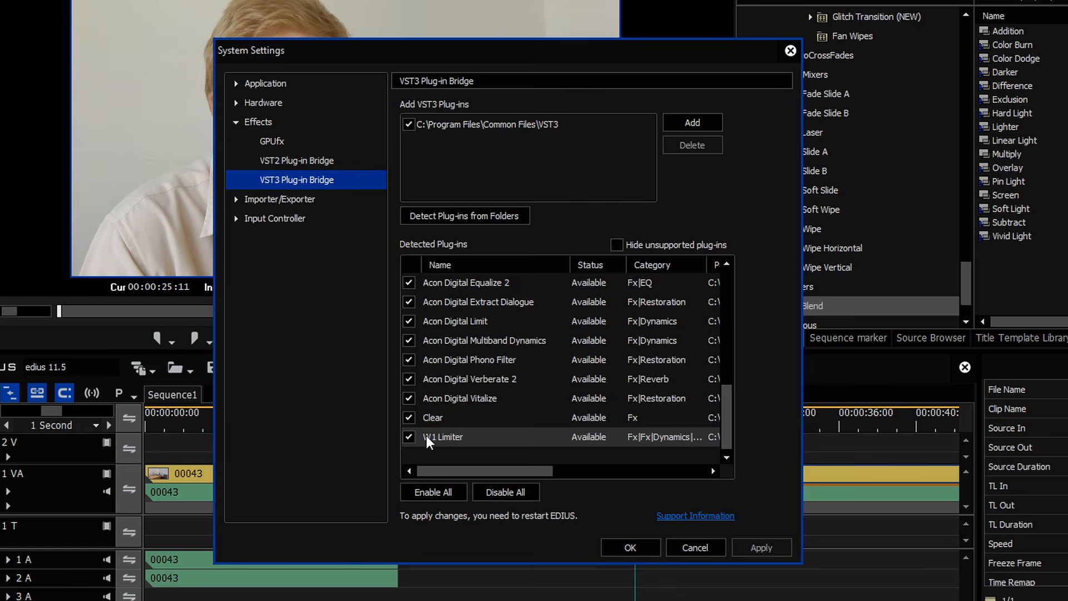
# Step: Untick W1 Limiter in the detected VST3 list, confirm with OK, and return to the VST3 folder
pyautogui.click(405, 438)
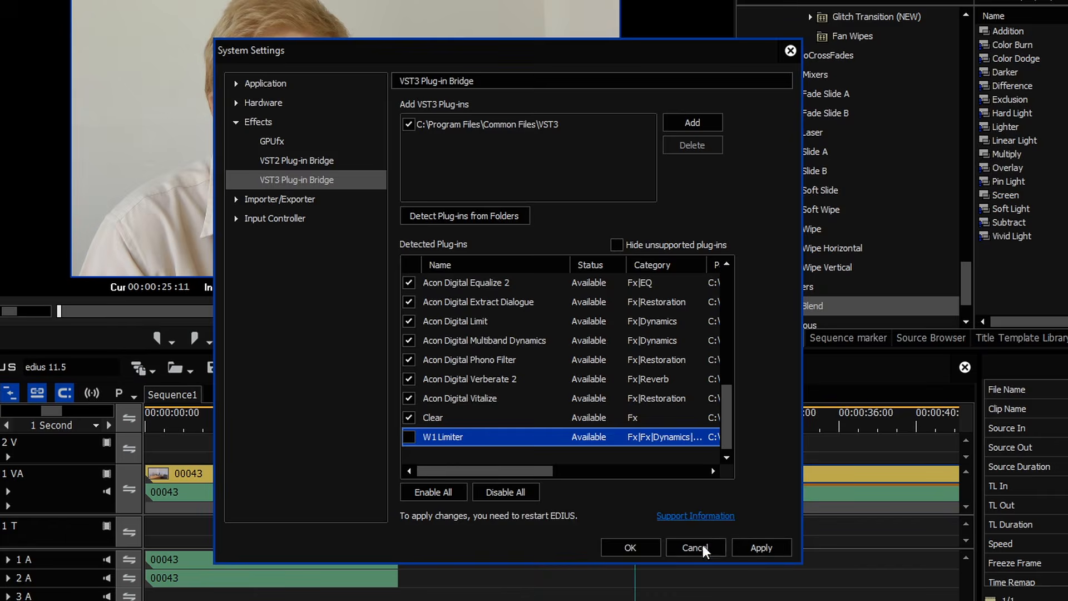
pyautogui.click(631, 547)
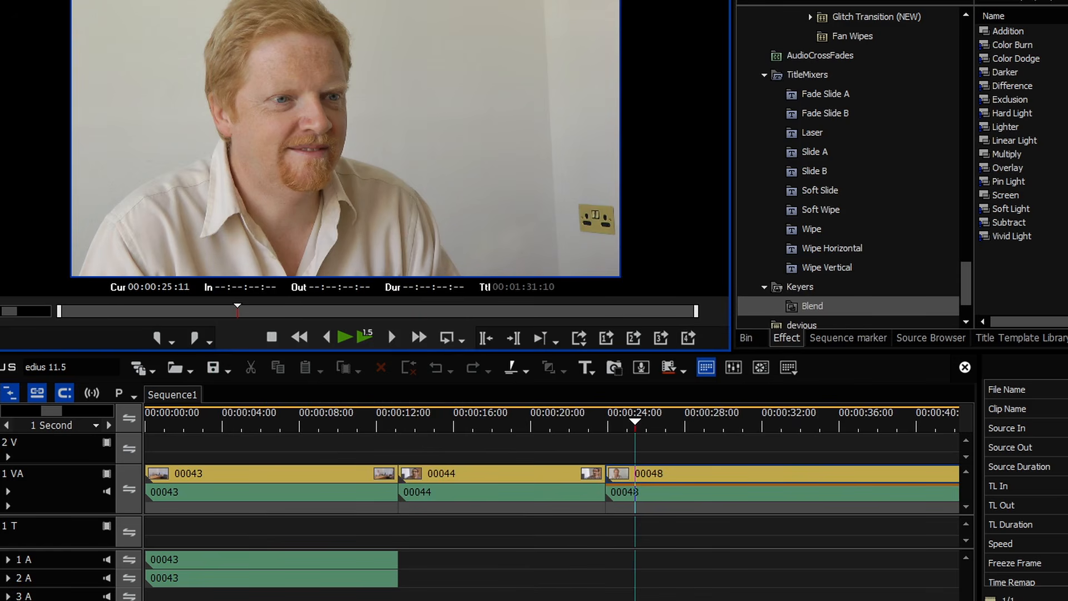
pyautogui.hotkey('alt', 'Tab')
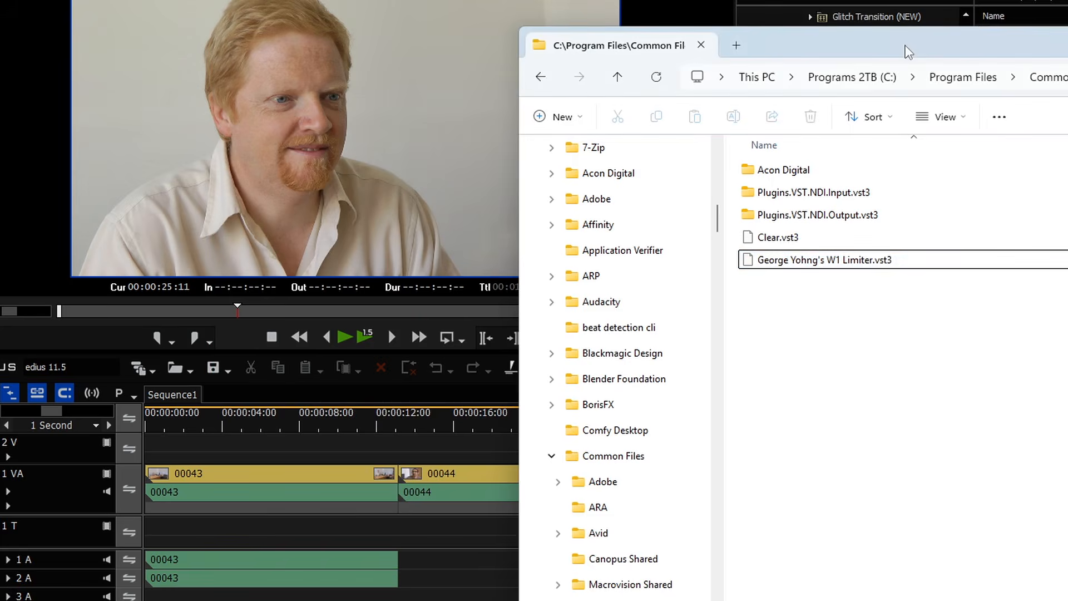
# Step: Create a new folder inside C:\Program Files\Grass Valley, approving administrator access
pyautogui.moveTo(905, 45); pyautogui.dragTo(389, 35)
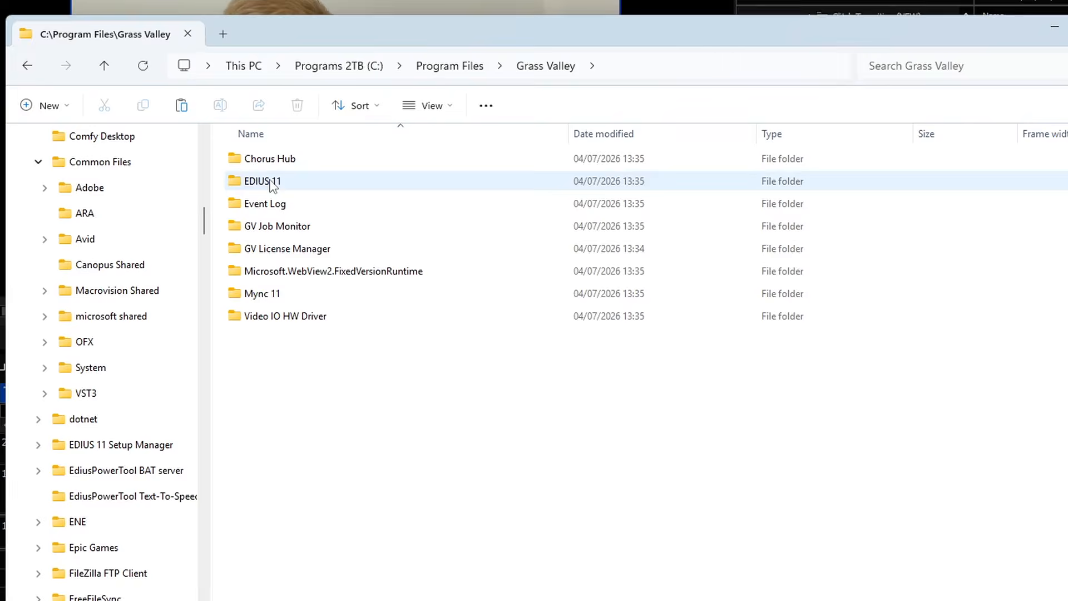
pyautogui.doubleClick(271, 181)
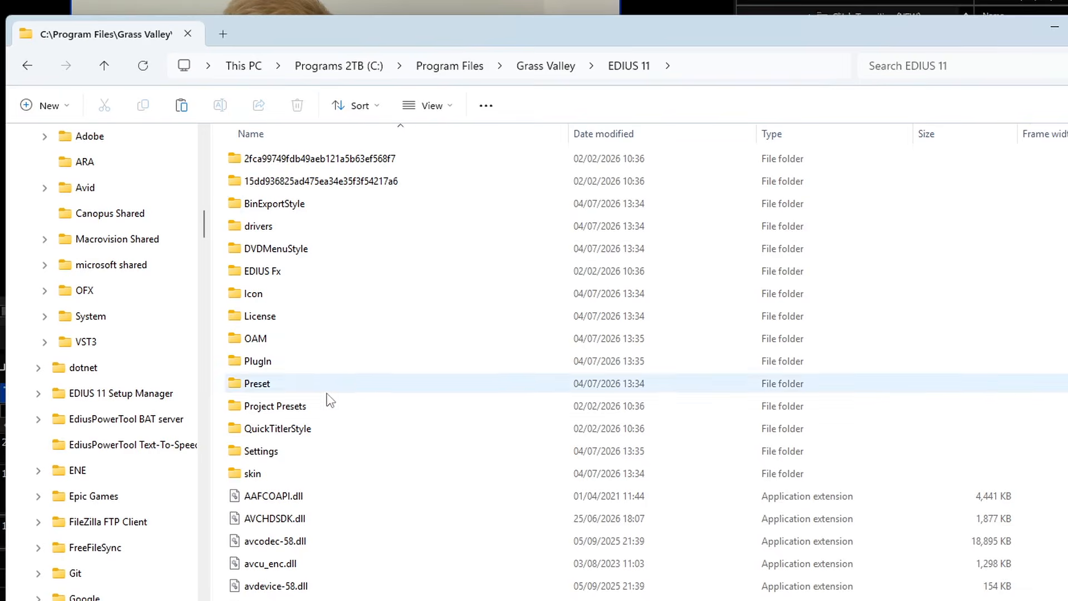
pyautogui.hotkey('alt', 'Left')
pyautogui.rightClick(347, 393)
pyautogui.moveTo(389, 539)
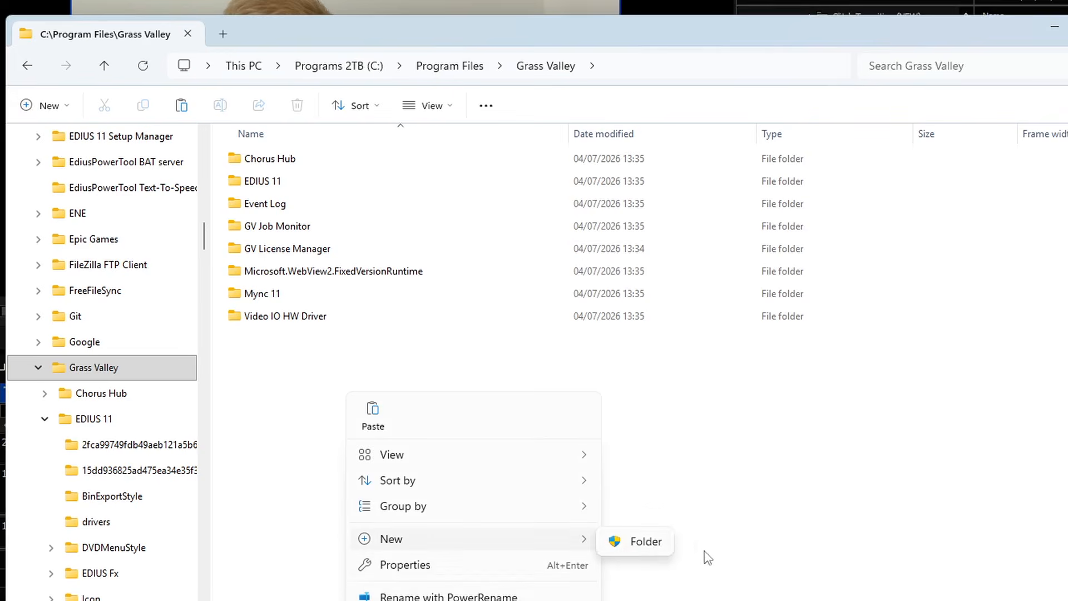
pyautogui.click(657, 541)
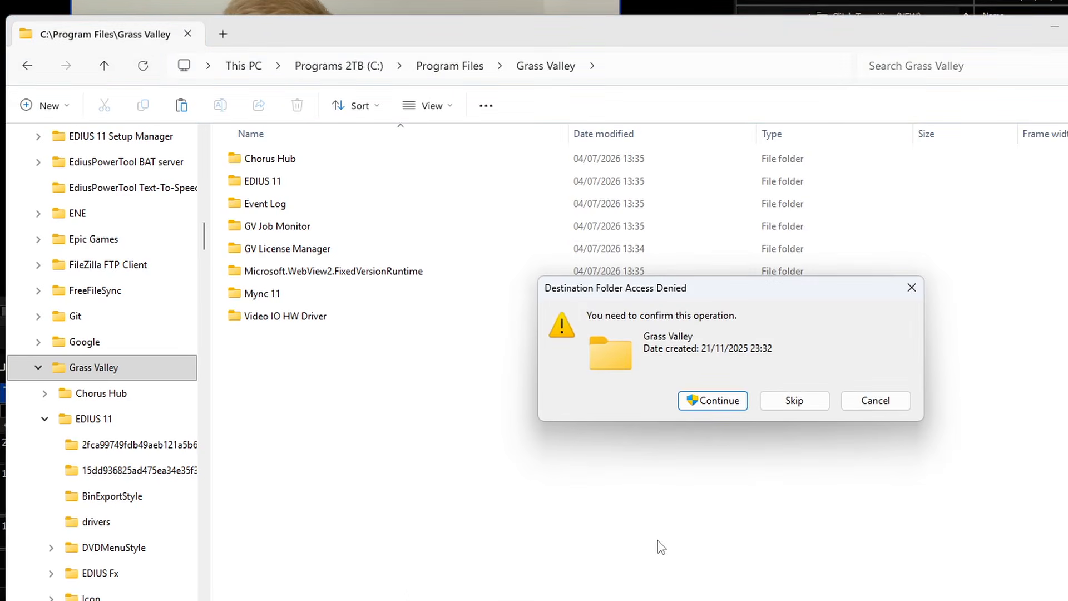
pyautogui.press('Return')
# Step: Name the new folder VST3 and paste the copied plug-in files into it
pyautogui.write('VST')
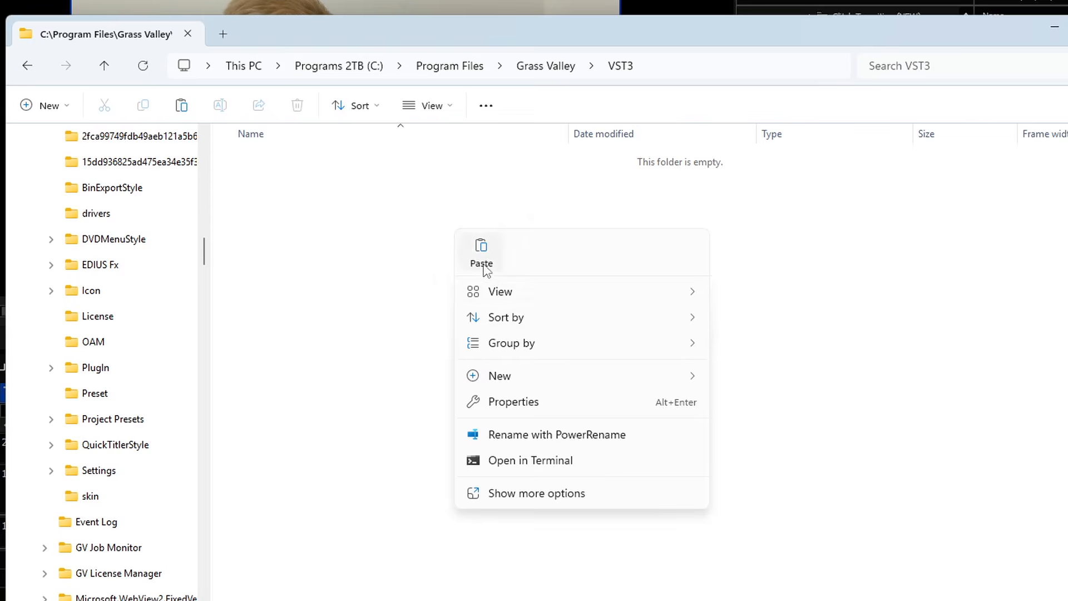
pyautogui.click(481, 261)
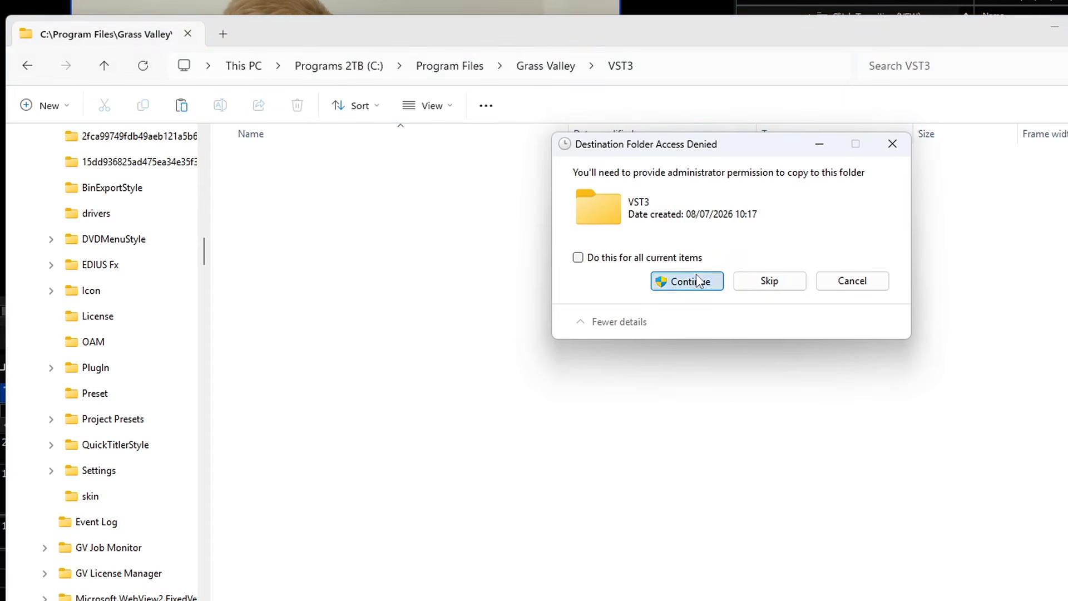
pyautogui.click(698, 280)
# Step: Add the Grass Valley VST3 folder to the VST3 Plug-in Bridge settings, detect its plug-ins and confirm
pyautogui.click(712, 281)
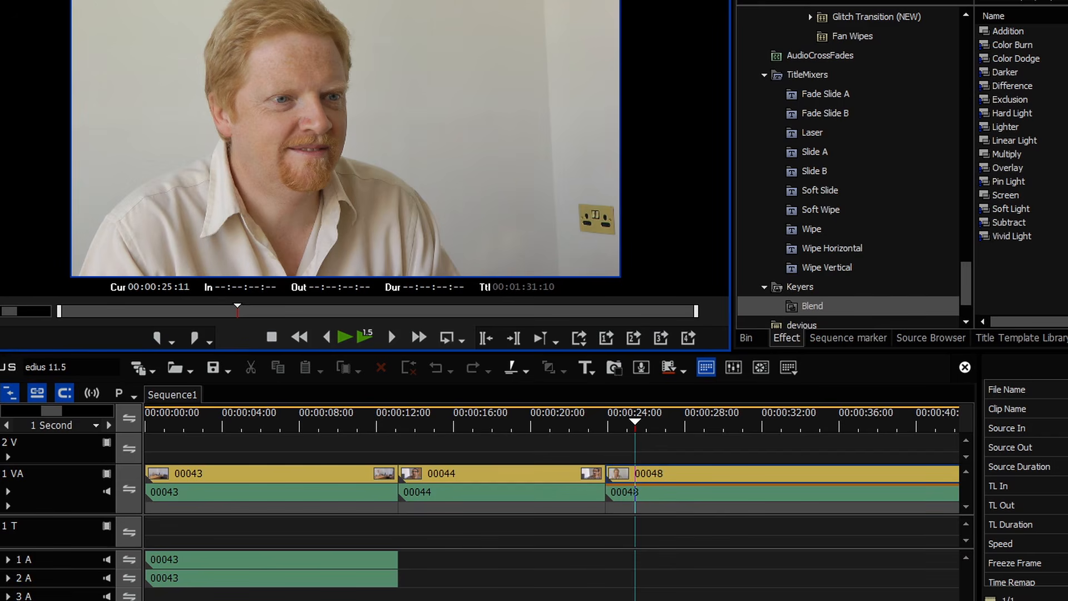
pyautogui.click(352, 0)
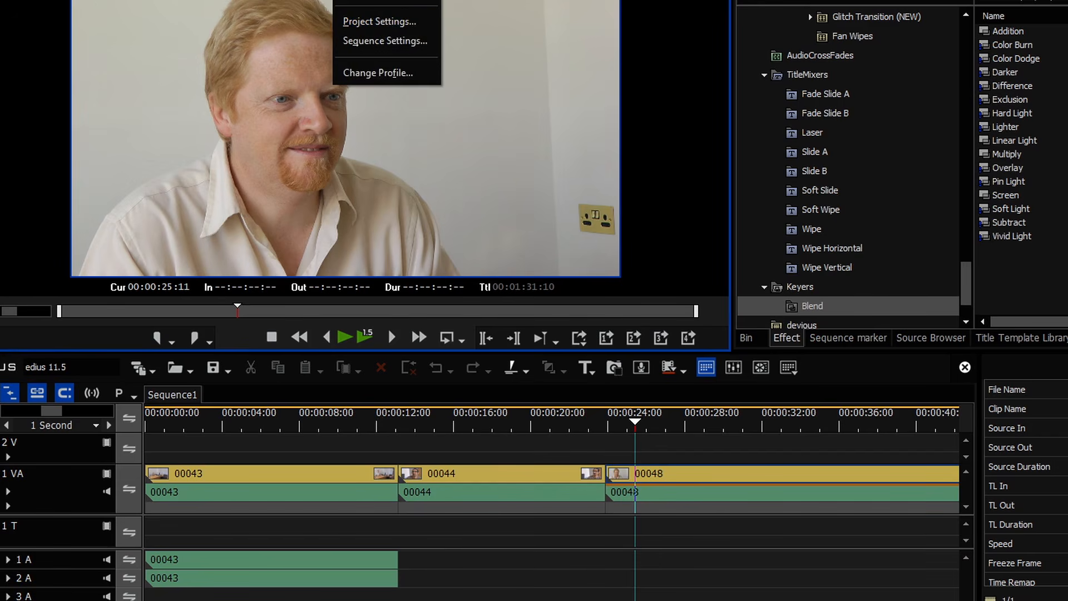
pyautogui.click(379, 1)
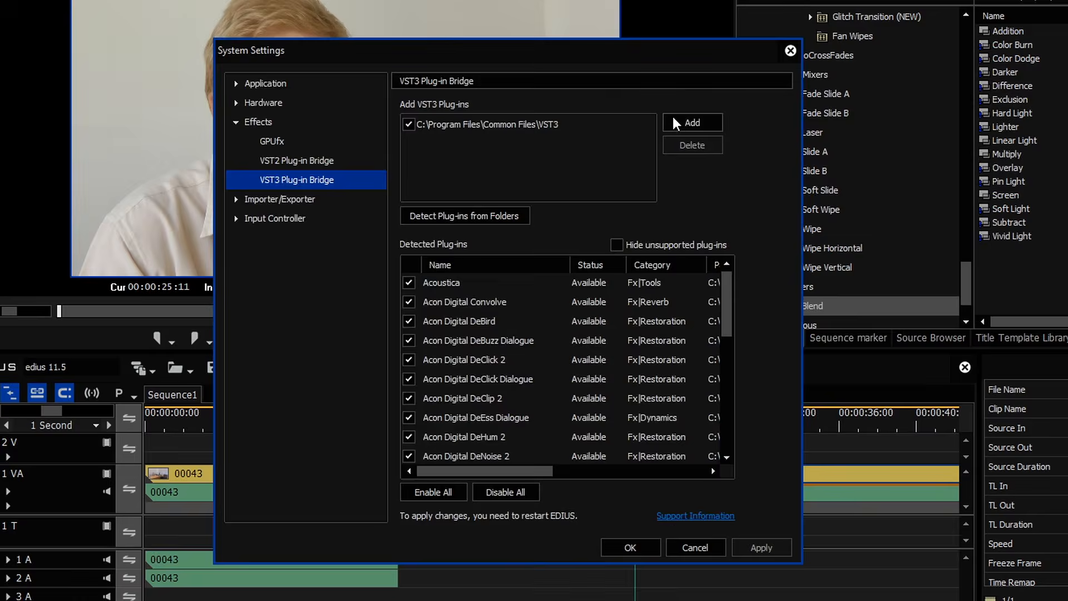
pyautogui.click(674, 119)
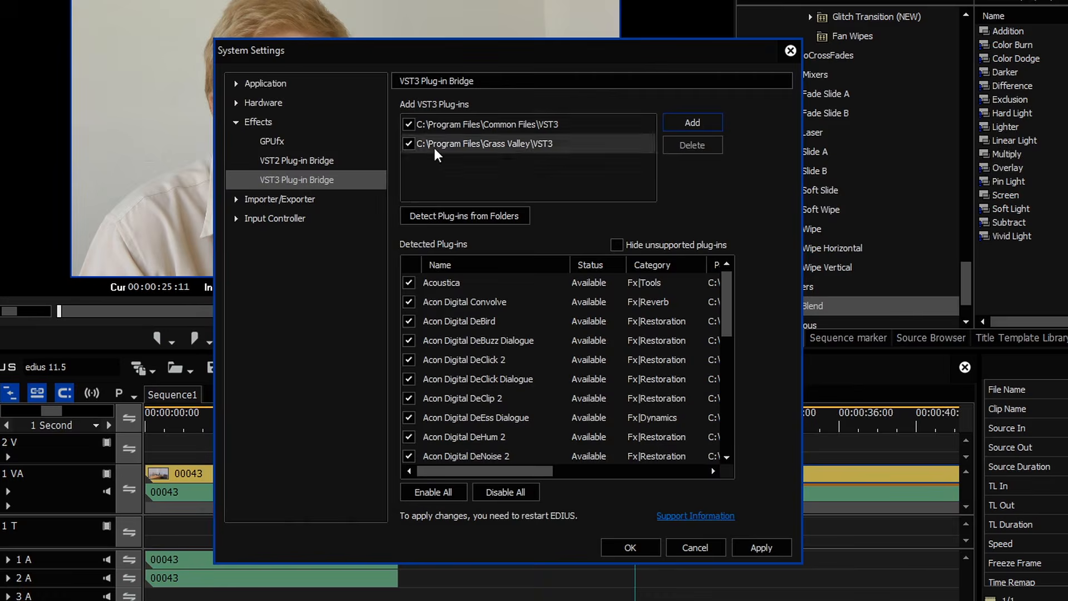
pyautogui.click(411, 126)
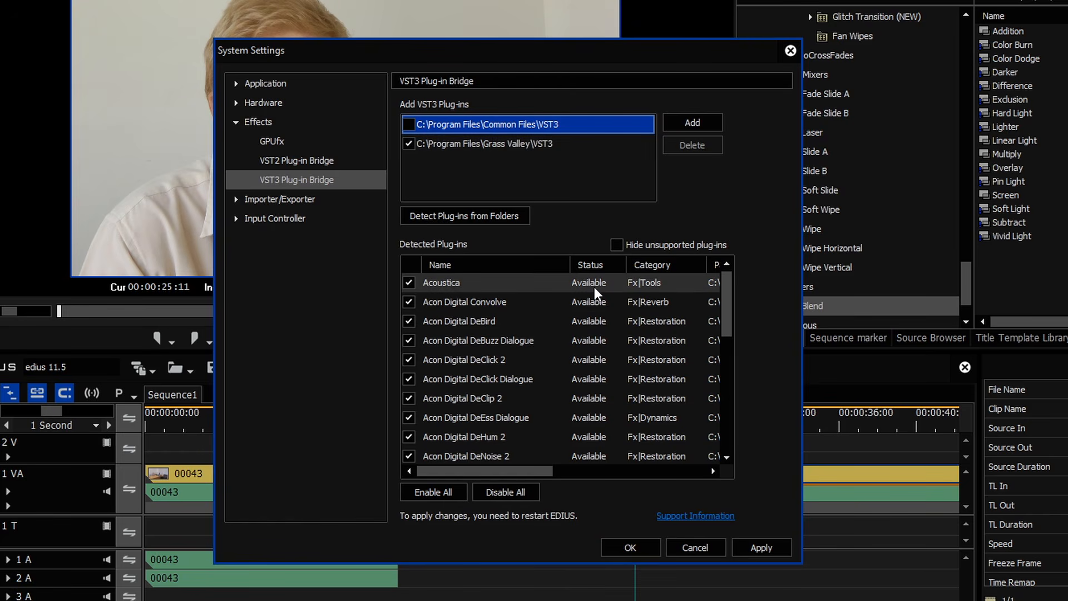
pyautogui.click(473, 217)
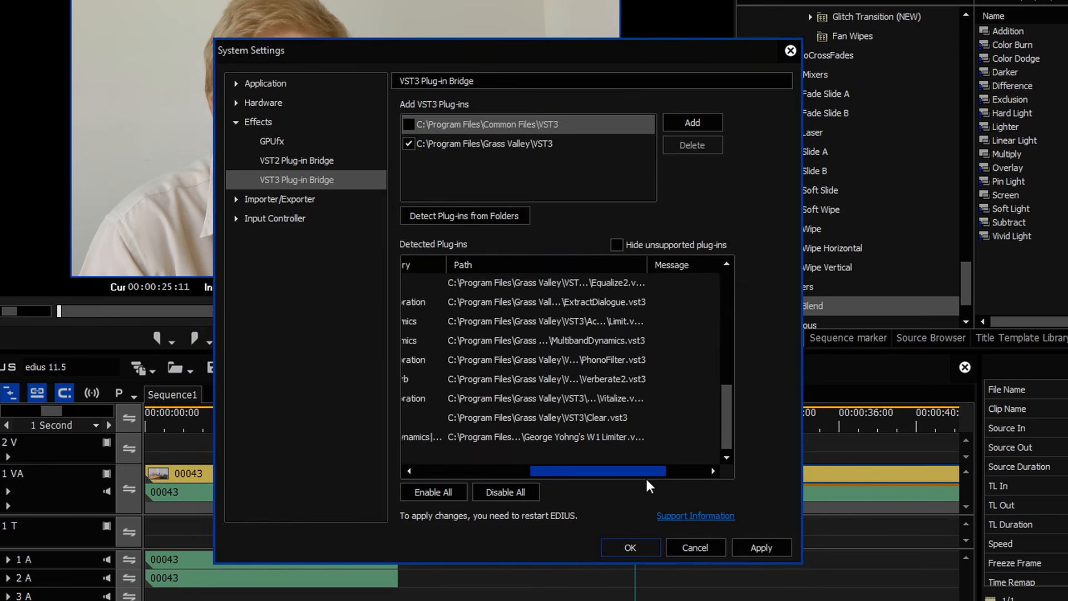
pyautogui.moveTo(647, 480); pyautogui.dragTo(602, 479)
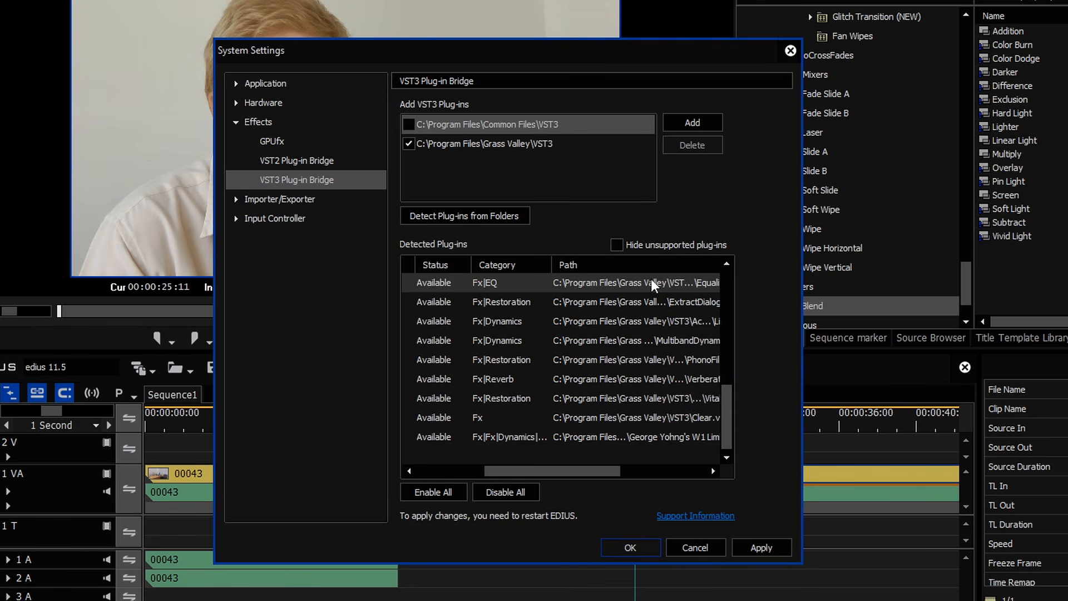
pyautogui.click(642, 550)
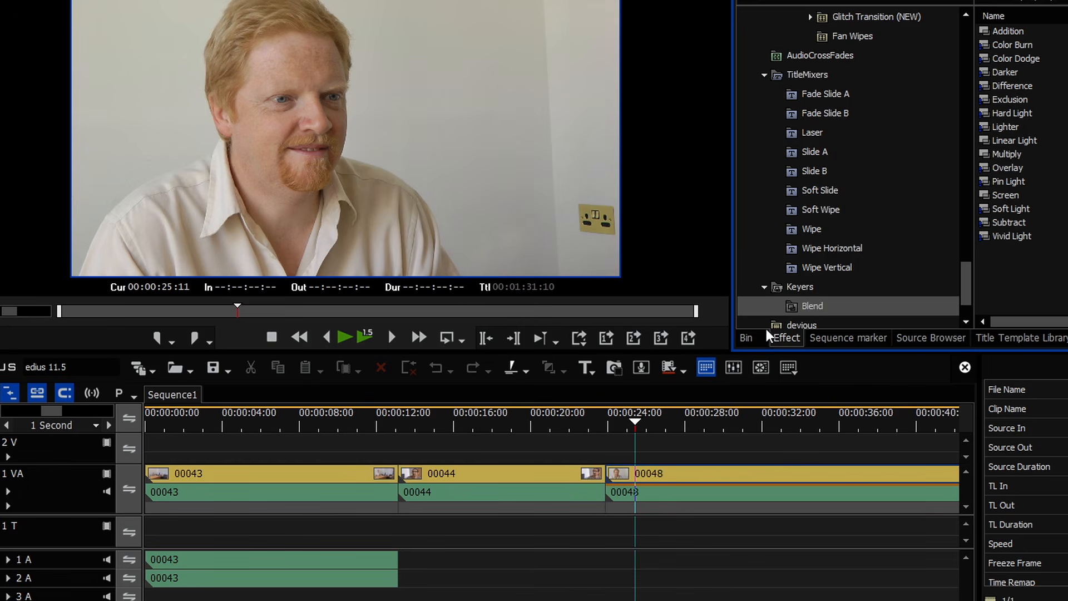
# Step: Drag the Acon Digital DePlosive VST3 filter onto the audio of clip 00044
pyautogui.scroll(4, 868, 303)
pyautogui.scroll(15, 875, 305)
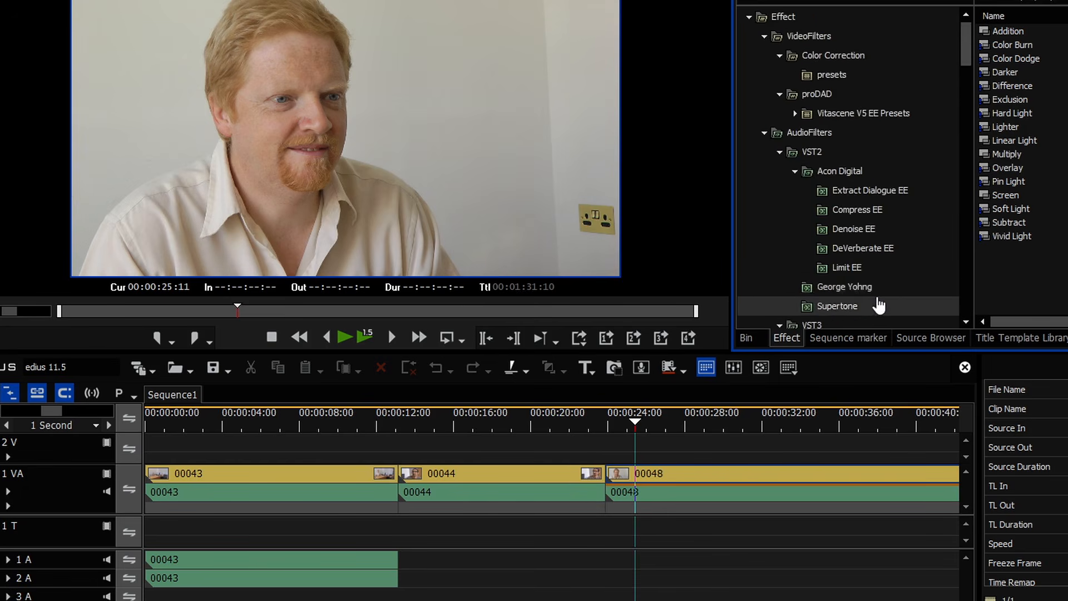
pyautogui.scroll(-3, 857, 278)
pyautogui.click(840, 228)
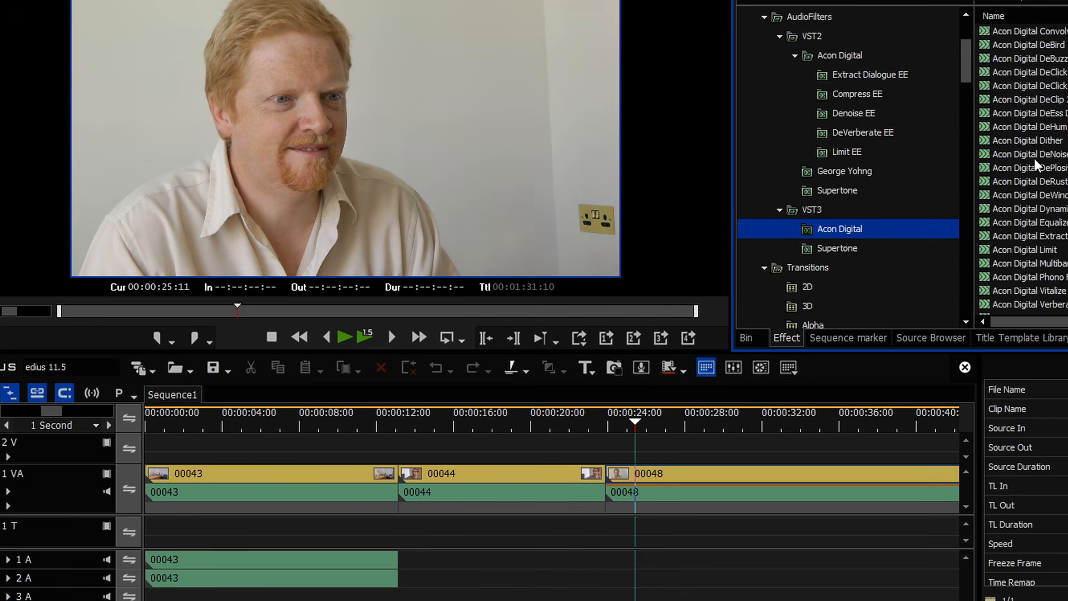
pyautogui.moveTo(1035, 167); pyautogui.dragTo(537, 492)
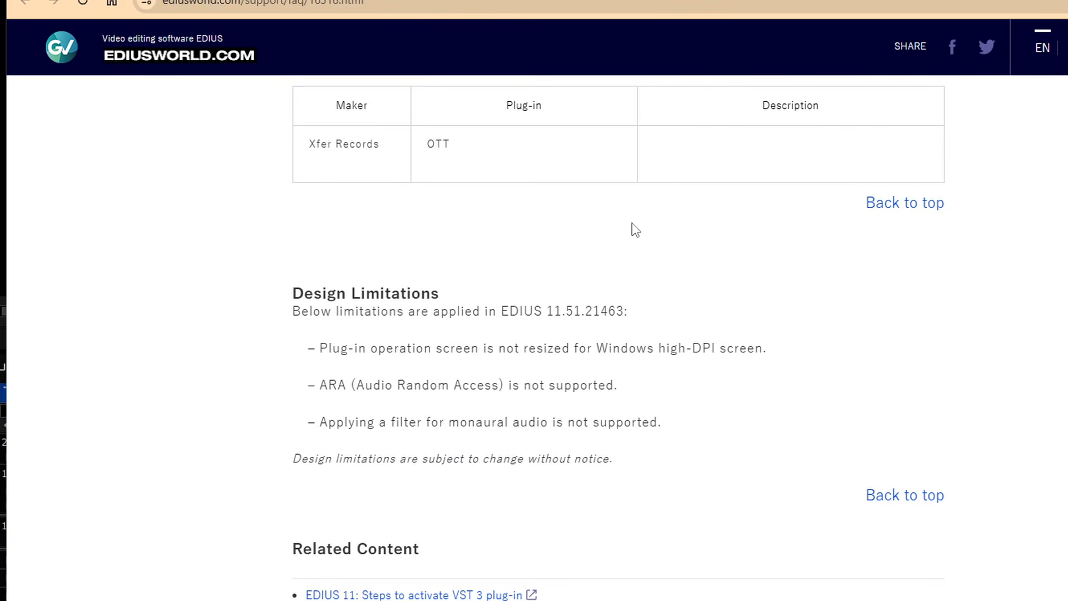
# Step: Read the VST 3 activation steps, then return to the Tested VST 3 Plug-ins page
pyautogui.scroll(5, 635, 229)
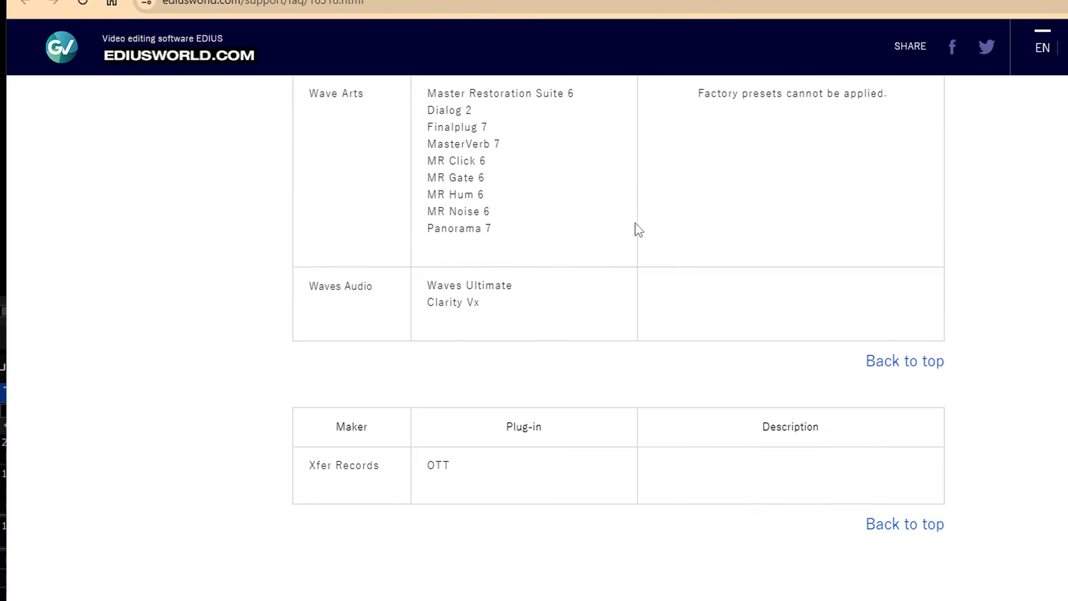
pyautogui.scroll(15, 639, 229)
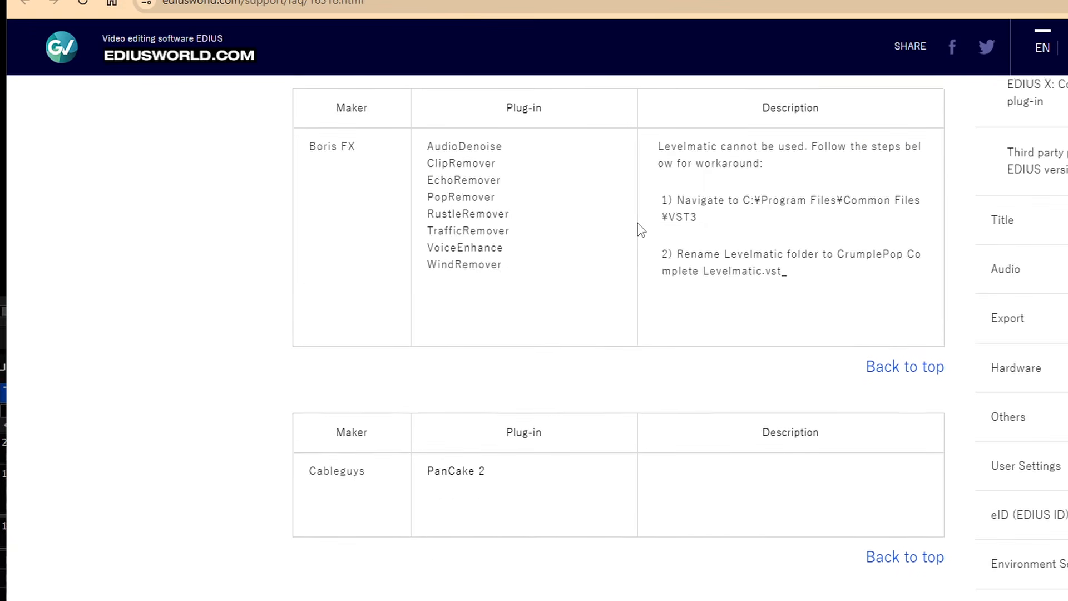
pyautogui.scroll(10, 641, 229)
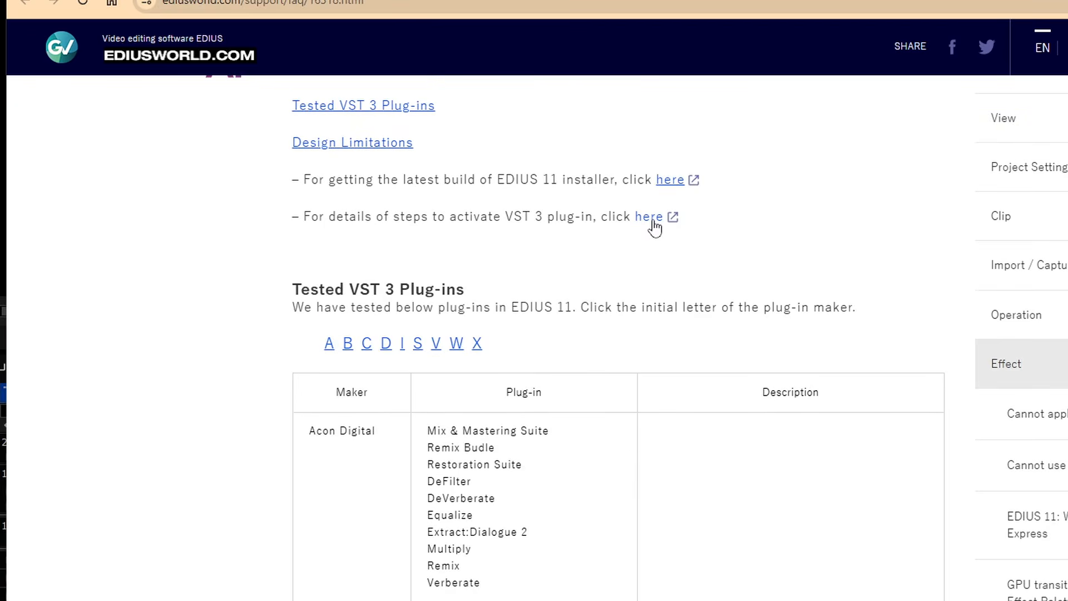
pyautogui.click(653, 220)
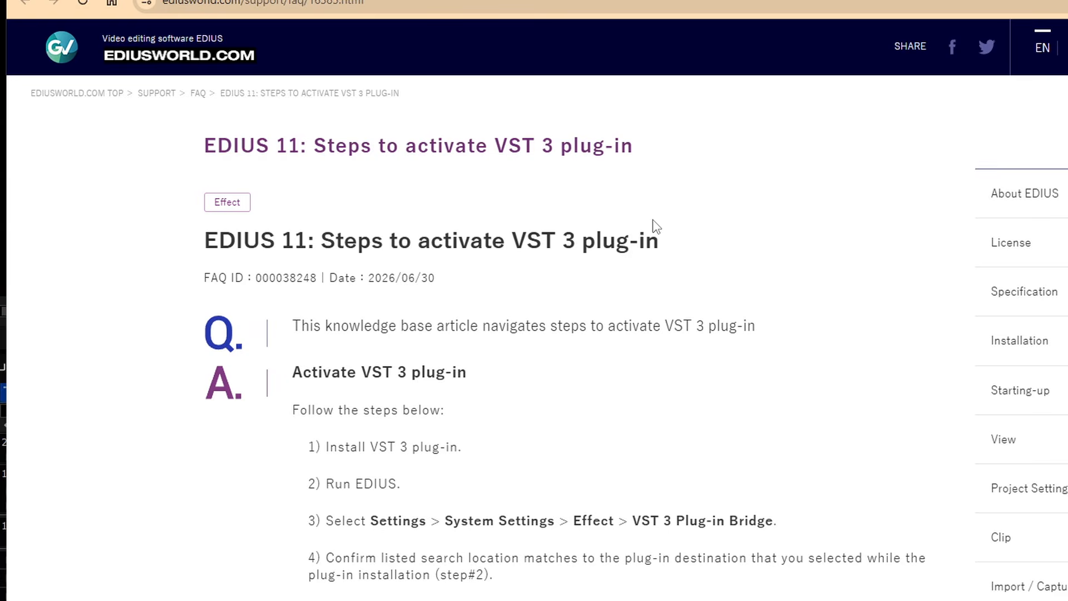
pyautogui.scroll(-3, 645, 319)
pyautogui.scroll(-4, 645, 319)
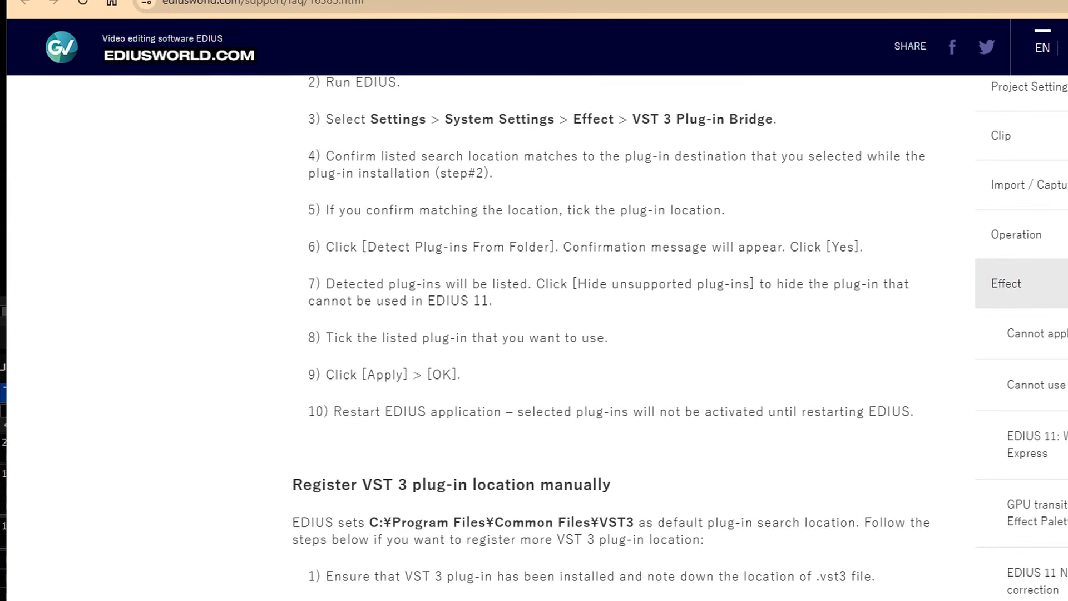
pyautogui.click(339, 0)
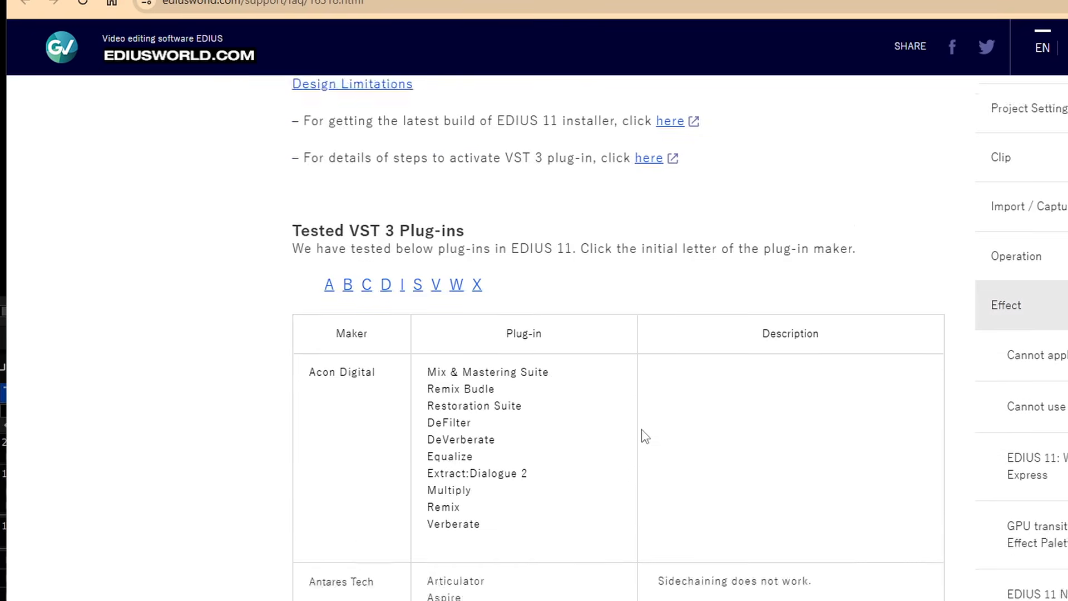
# Step: Review the Boris FX Levelmatic workaround notes, then place the playhead within clip 00044
pyautogui.scroll(-12, 643, 429)
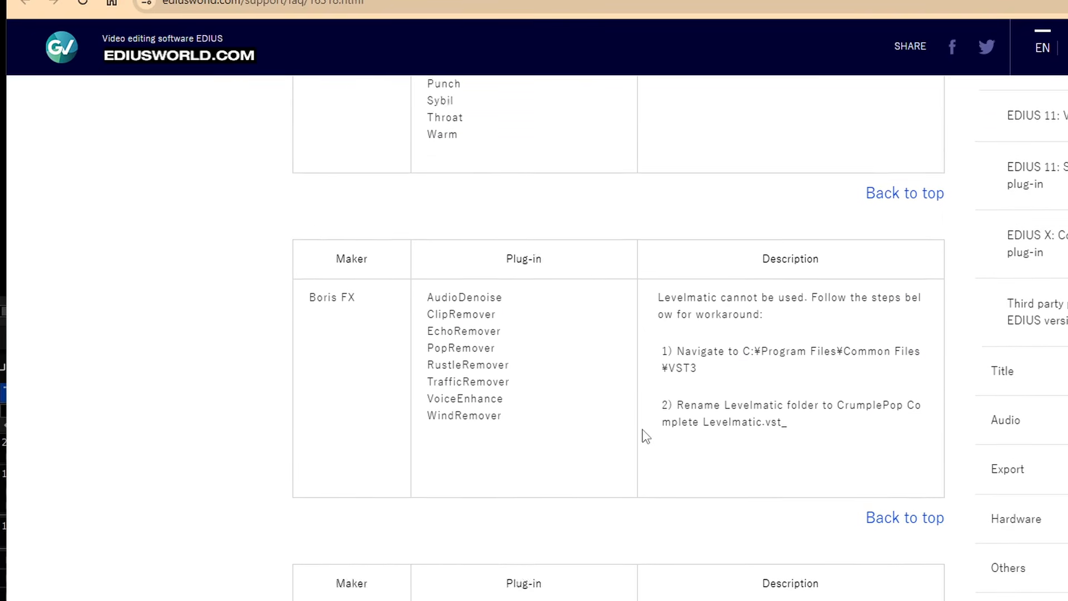
pyautogui.moveTo(789, 374); pyautogui.dragTo(657, 266)
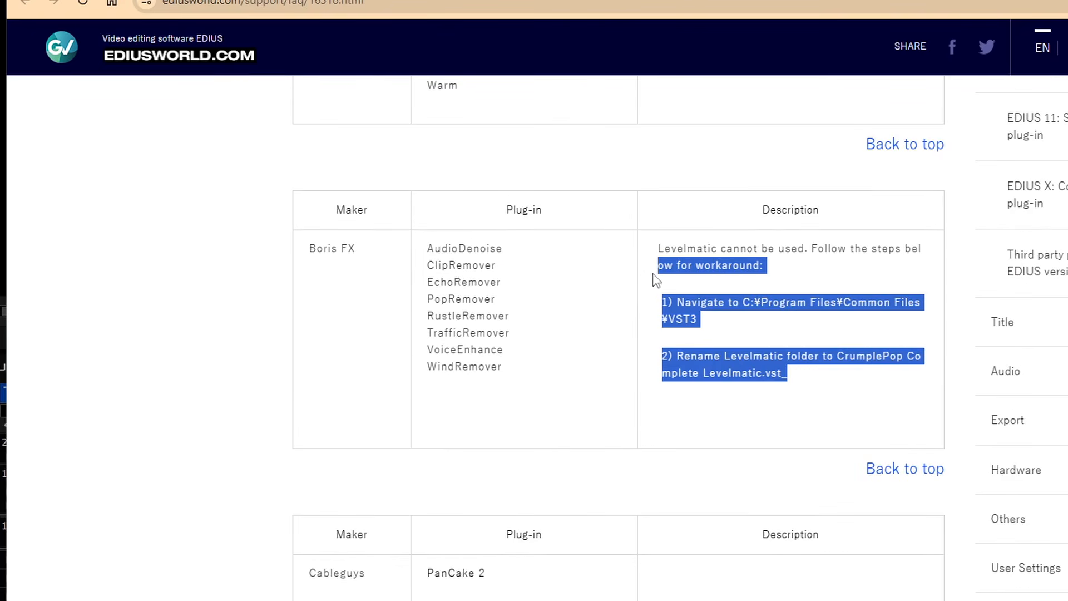
pyautogui.scroll(-15, 753, 490)
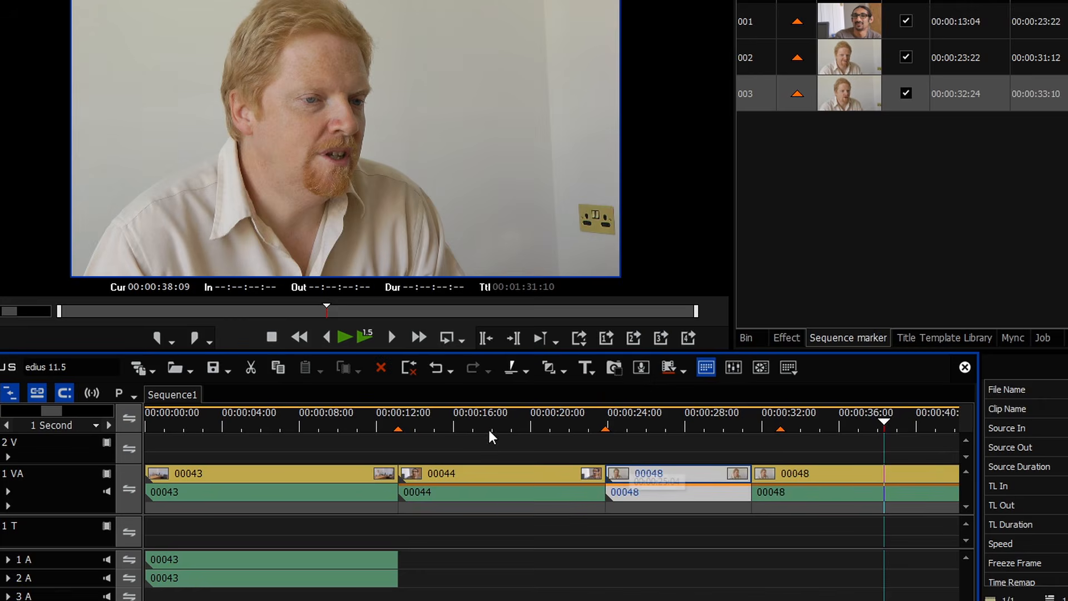
pyautogui.click(502, 429)
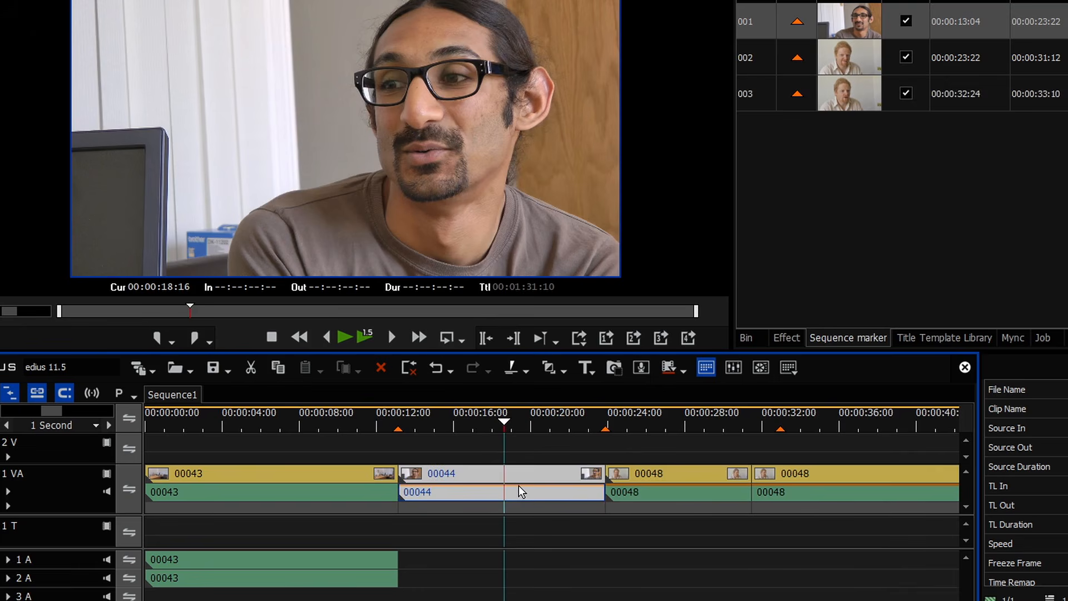
# Step: Apply the Supertone Clear VST3 effect to the audio of clip 00044
pyautogui.click(787, 337)
pyautogui.click(779, 248)
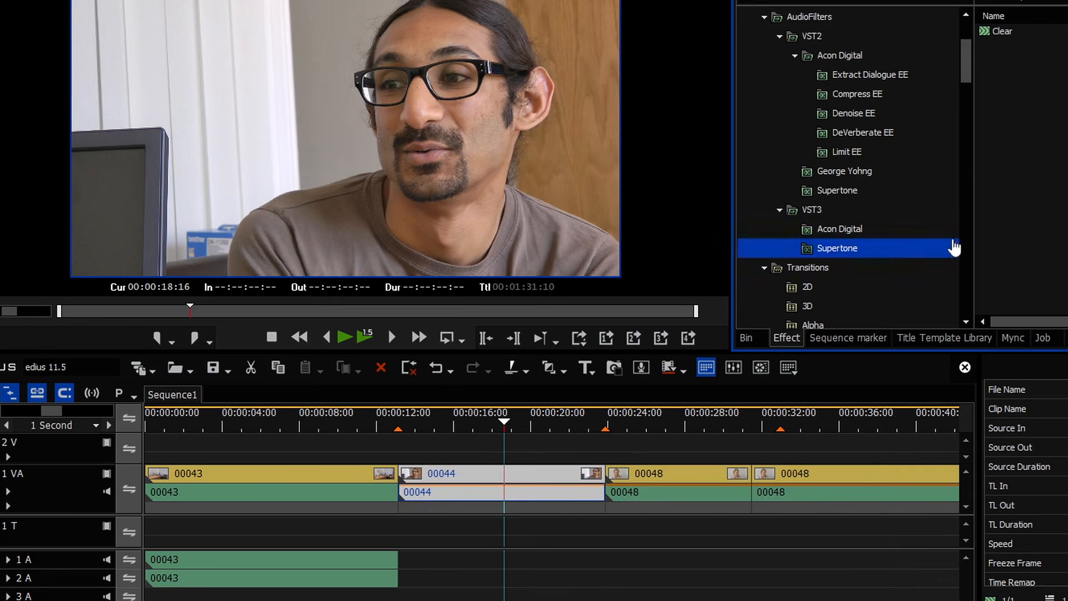
pyautogui.moveTo(985, 34); pyautogui.dragTo(475, 494)
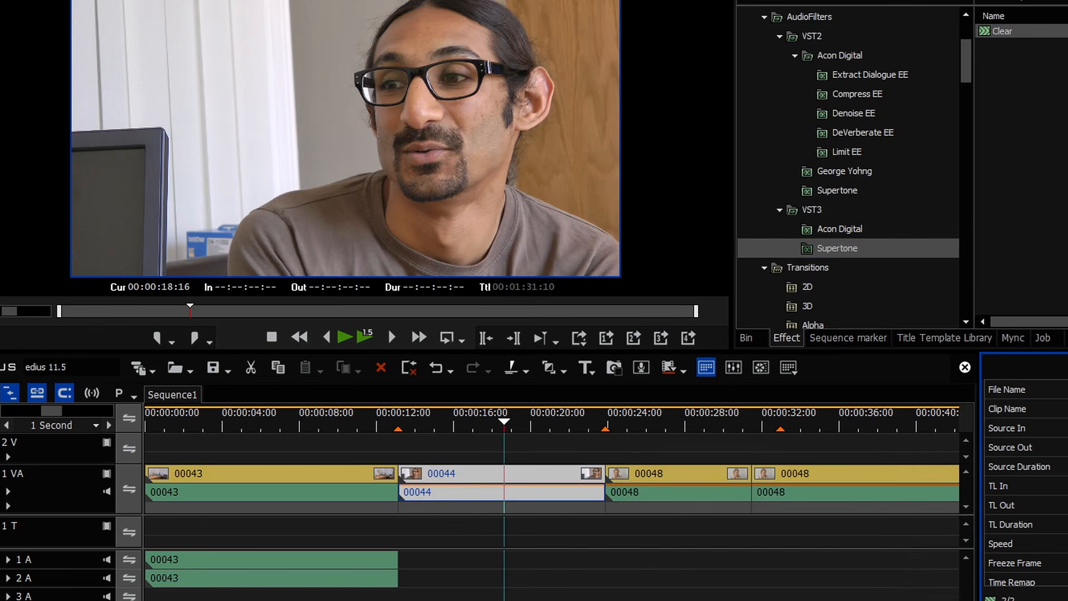
# Step: In Clear's settings, lower Ambience to -40.7 dB and turn Voice Reverb fully down
pyautogui.doubleClick(1018, 600)
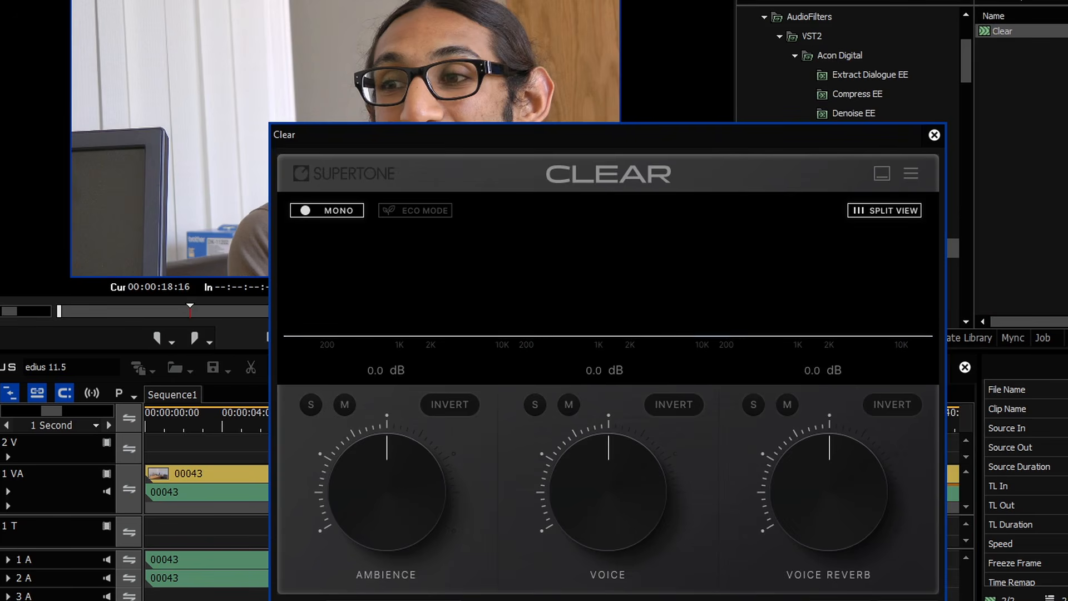
pyautogui.moveTo(388, 459); pyautogui.dragTo(389, 535)
pyautogui.moveTo(813, 447); pyautogui.dragTo(698, 590)
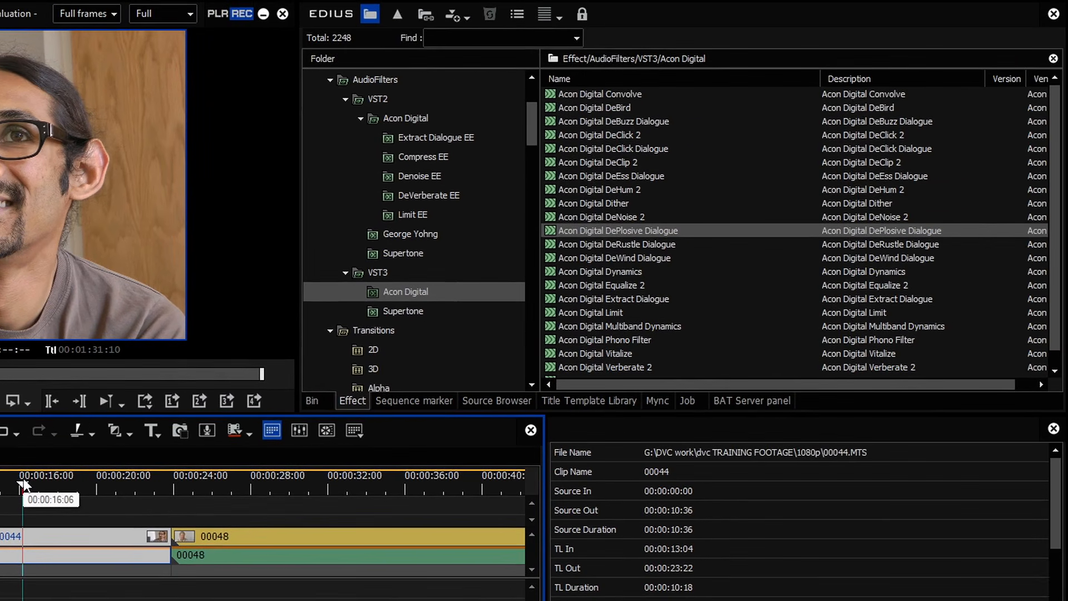
# Step: Toggle the bin display and hide the effect palette
pyautogui.click(317, 407)
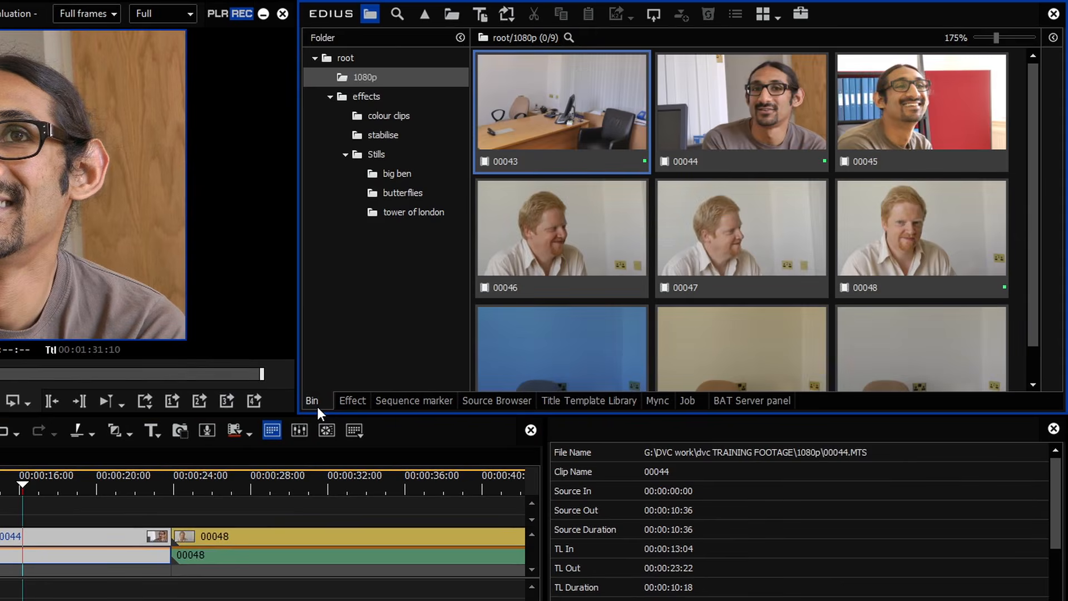
pyautogui.press('b')
pyautogui.press('h')
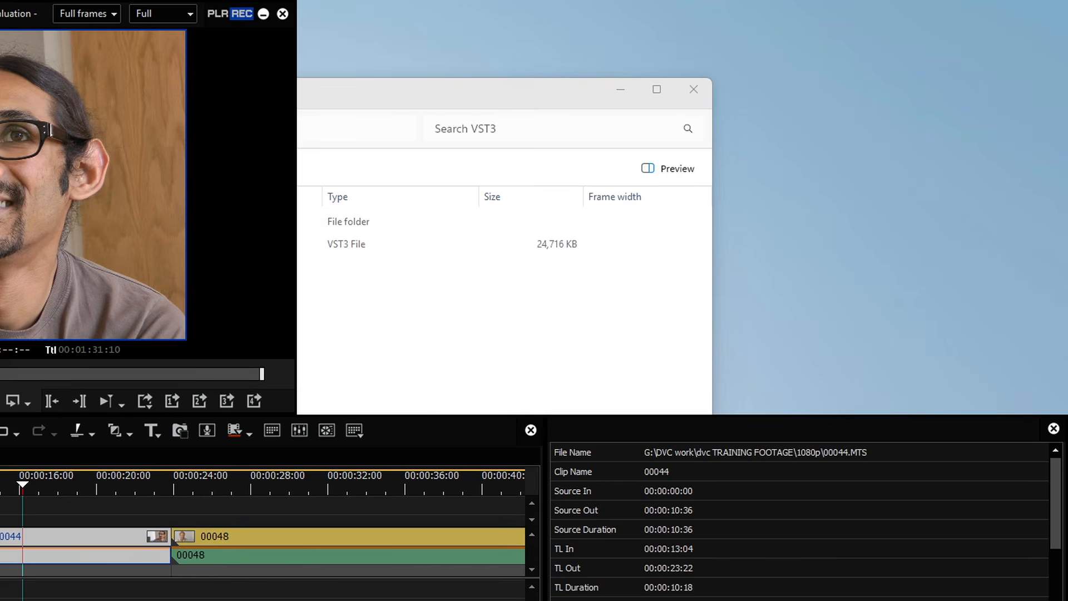
# Step: Restore the effect palette and show the bin with the nine 1080p clips
pyautogui.click(267, 431)
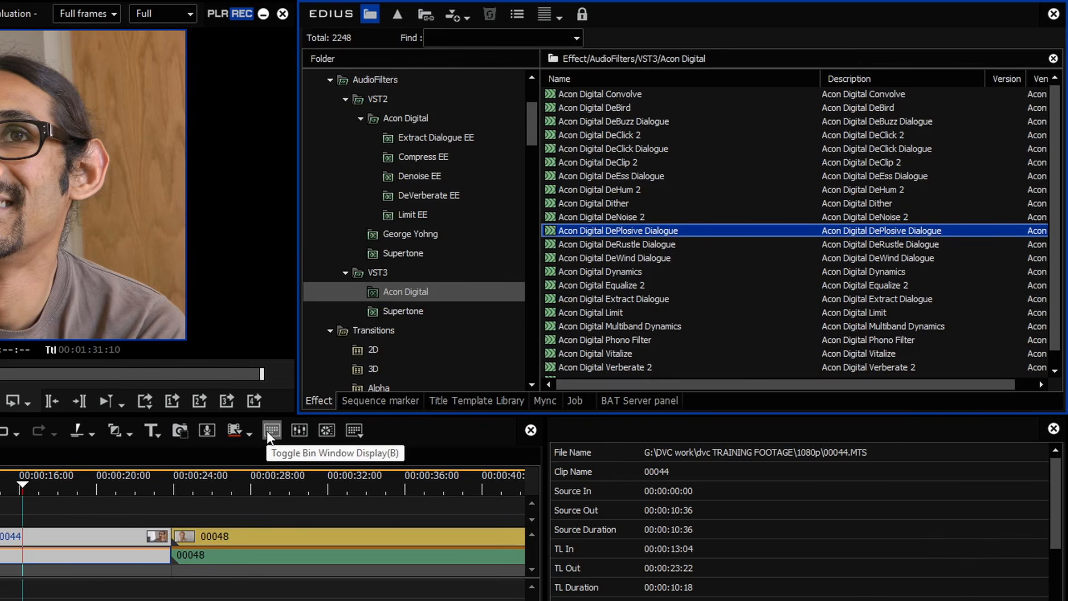
pyautogui.click(266, 430)
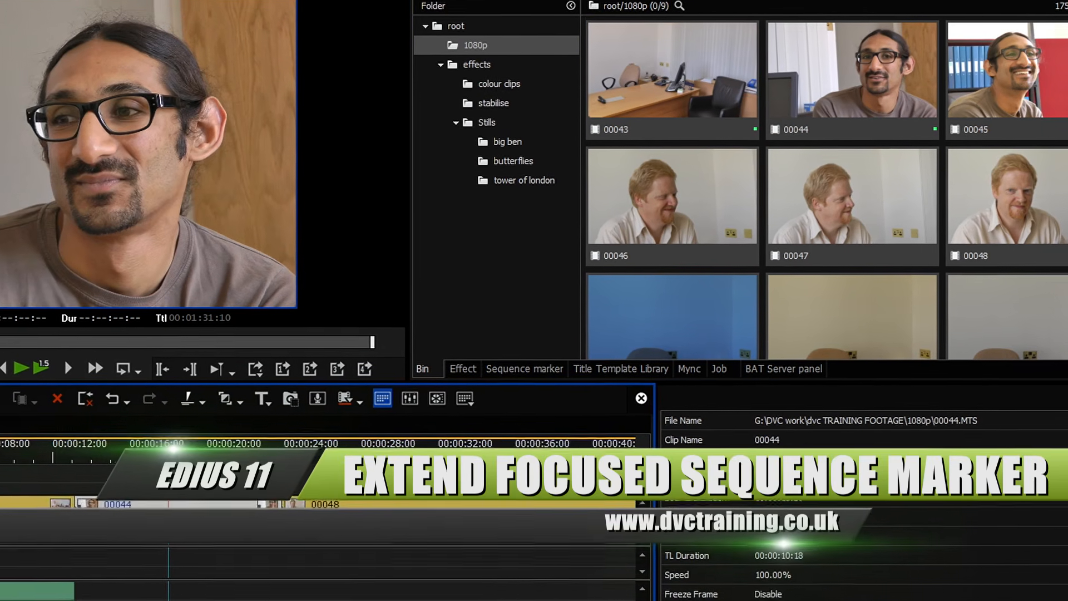
# Step: Open the settings and look up the marker-extend operation name in the release notes to filter by 'exte'
pyautogui.hotkey('alt', 's')
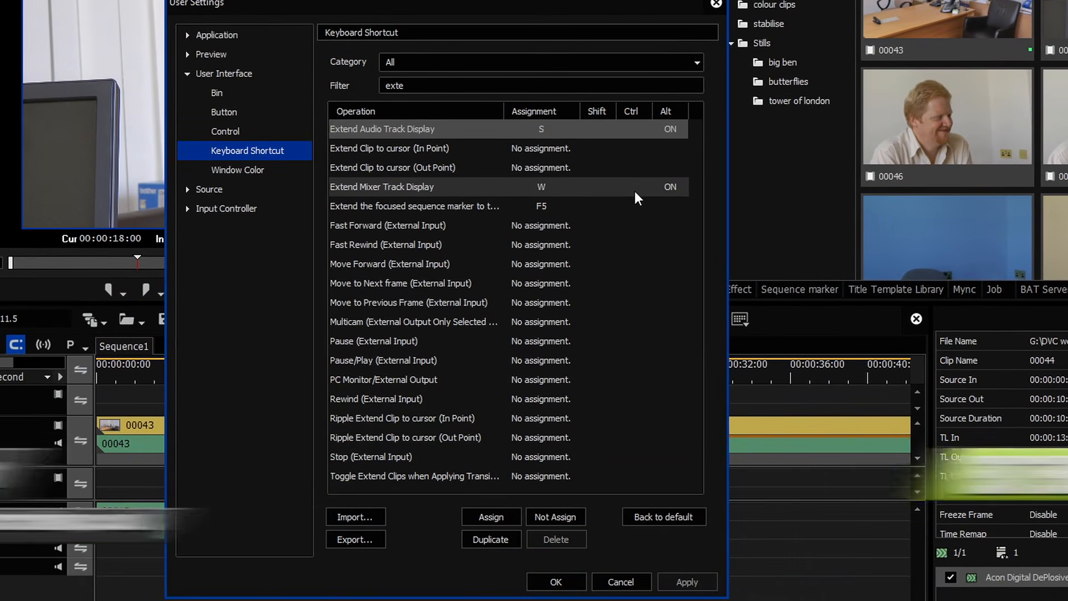
pyautogui.moveTo(95, 600)
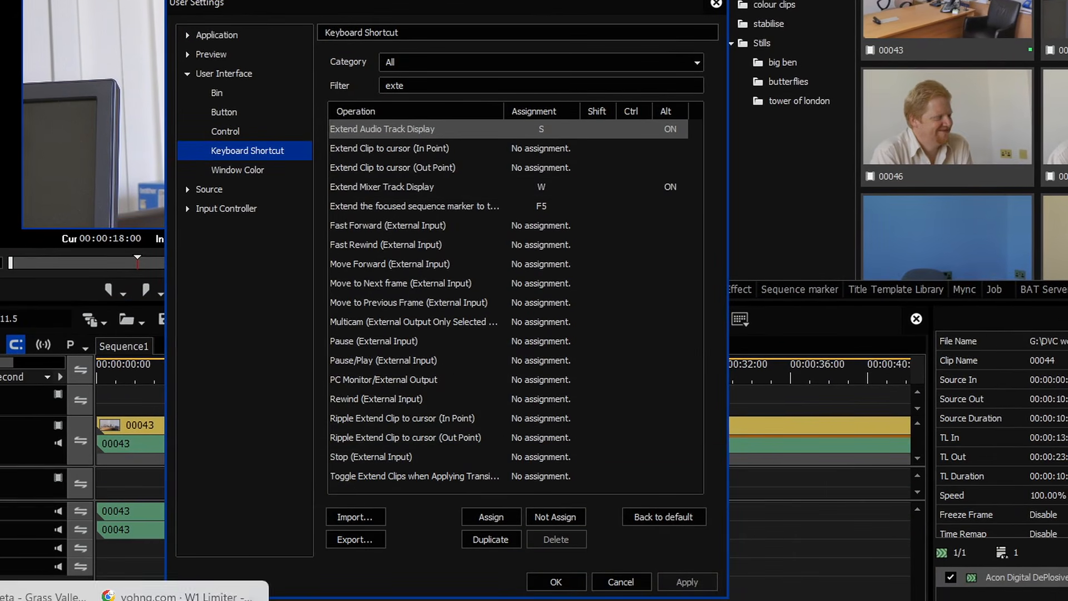
pyautogui.click(158, 596)
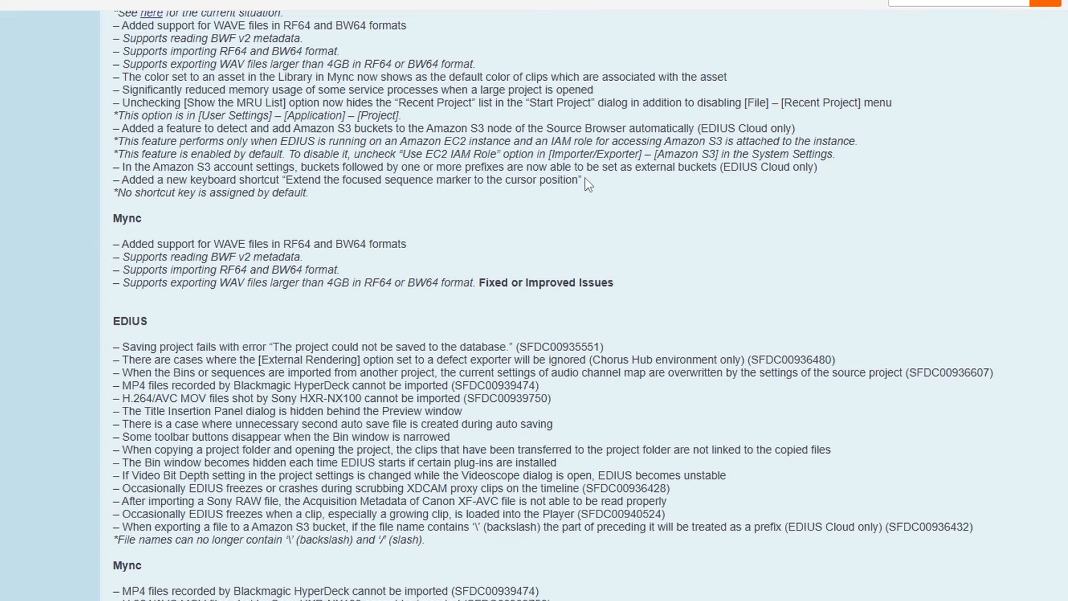
pyautogui.moveTo(589, 176); pyautogui.dragTo(92, 179)
pyautogui.click(452, 184)
pyautogui.moveTo(589, 180)
pyautogui.mouseDown()
pyautogui.moveTo(420, 194)
pyautogui.moveTo(282, 179)
pyautogui.mouseUp()
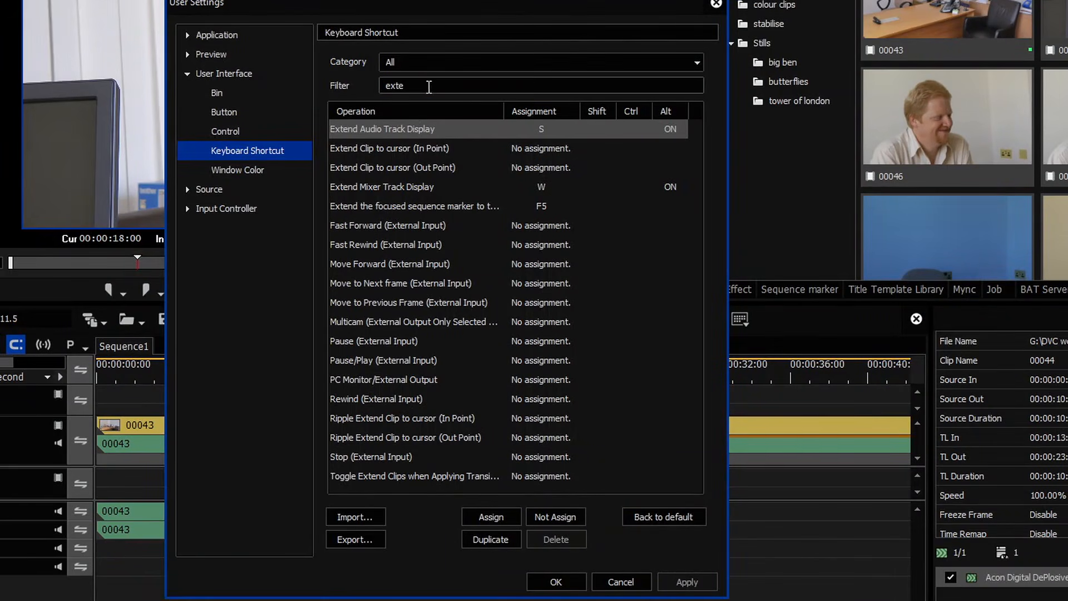
pyautogui.click(489, 85)
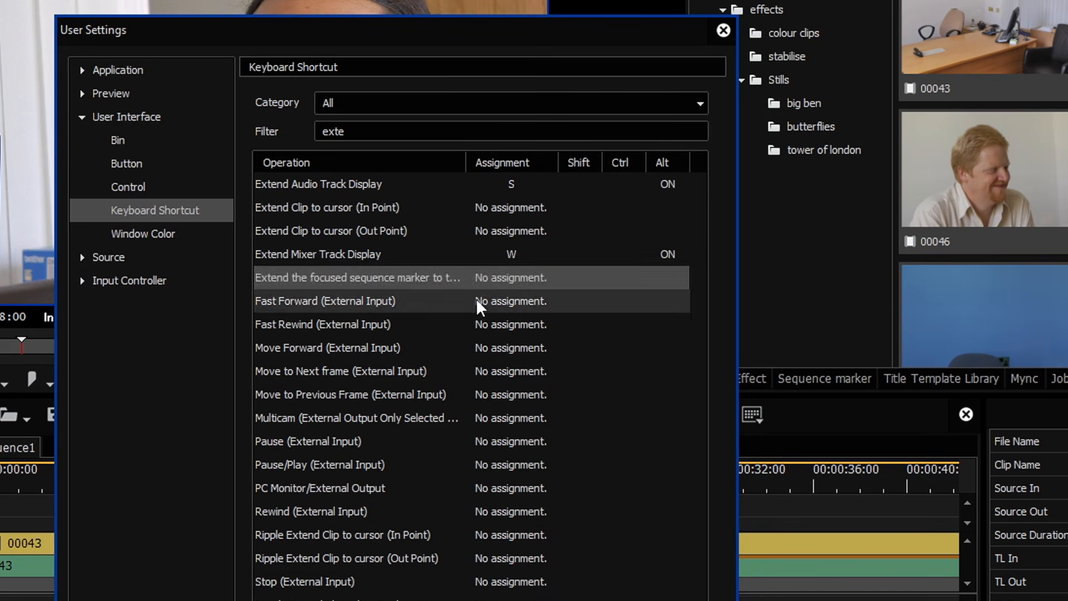
# Step: Assign F5 to extending the focused sequence marker to the cursor and close User Settings
pyautogui.doubleClick(444, 274)
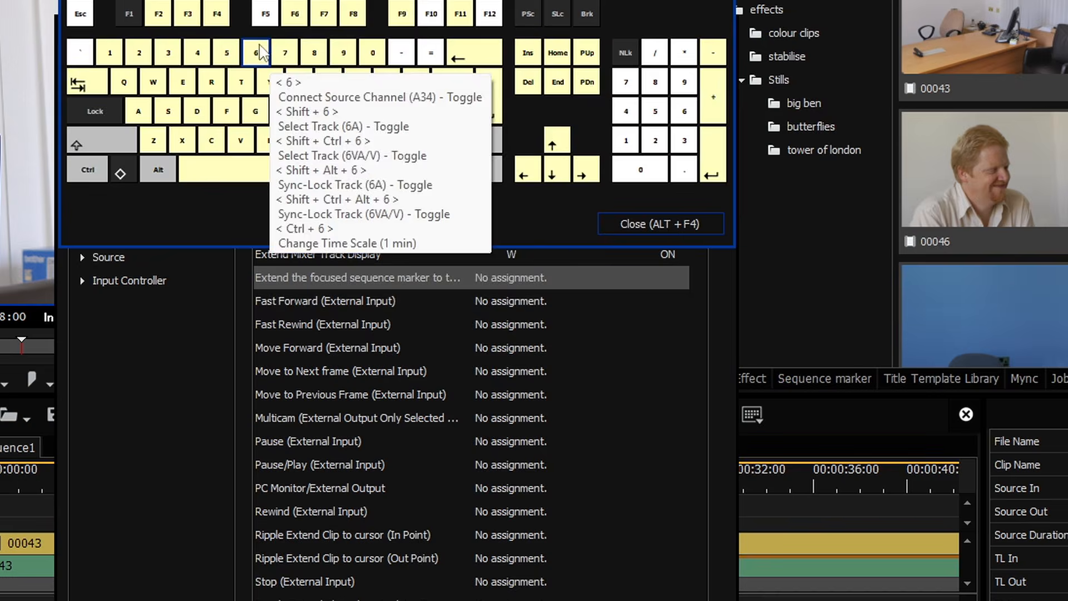
pyautogui.click(265, 13)
pyautogui.click(632, 222)
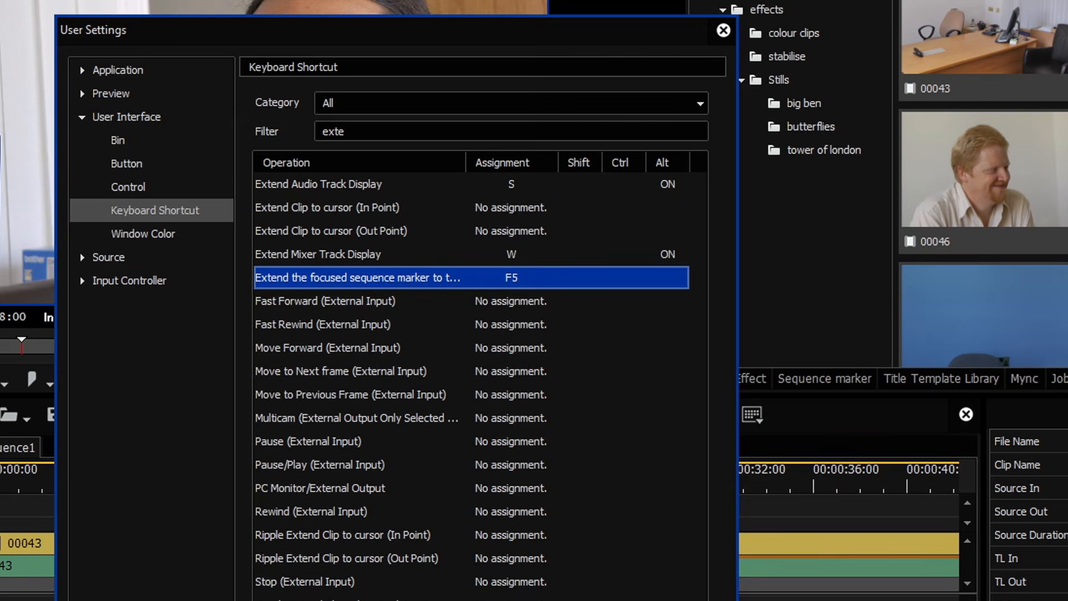
pyautogui.click(557, 600)
pyautogui.click(282, 489)
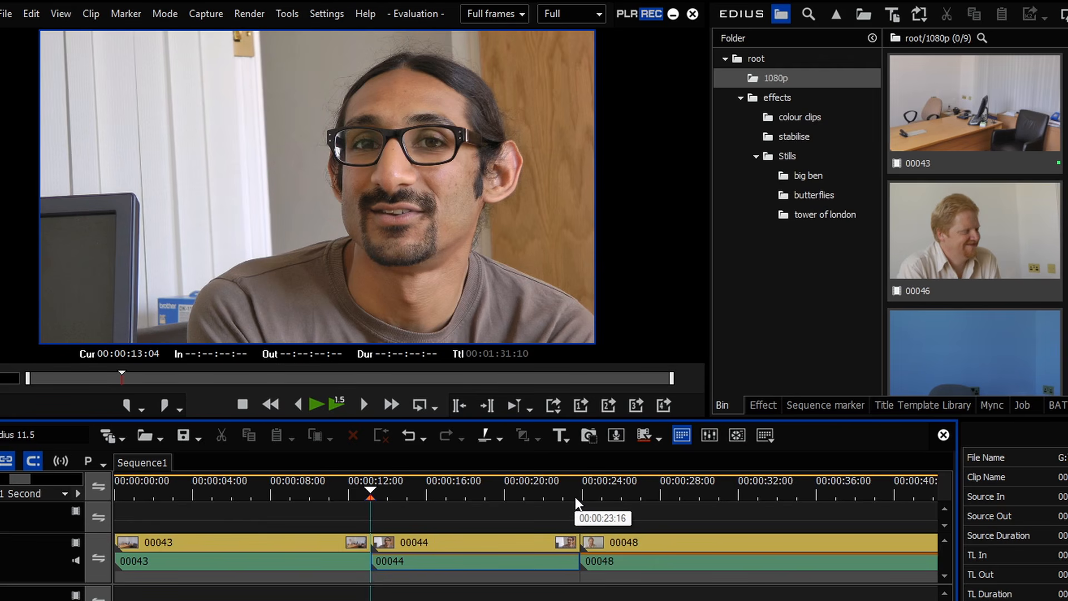
# Step: Extend the 00:00:13:04 marker to end at 00:00:23:22 via Edit Marker, then show the sequence marker list
pyautogui.moveTo(576, 504); pyautogui.dragTo(372, 499)
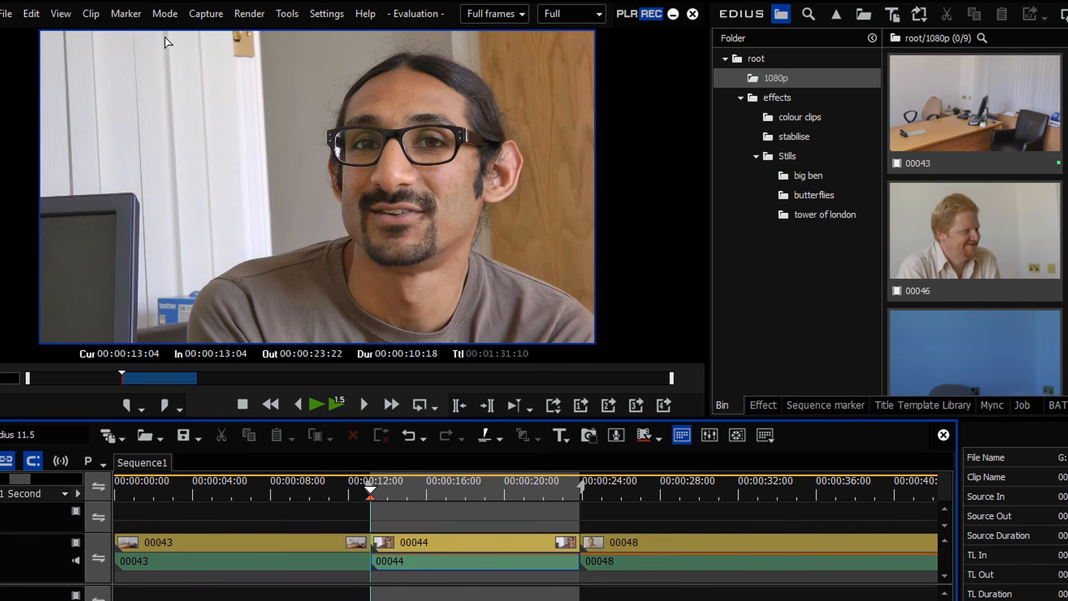
pyautogui.click(126, 13)
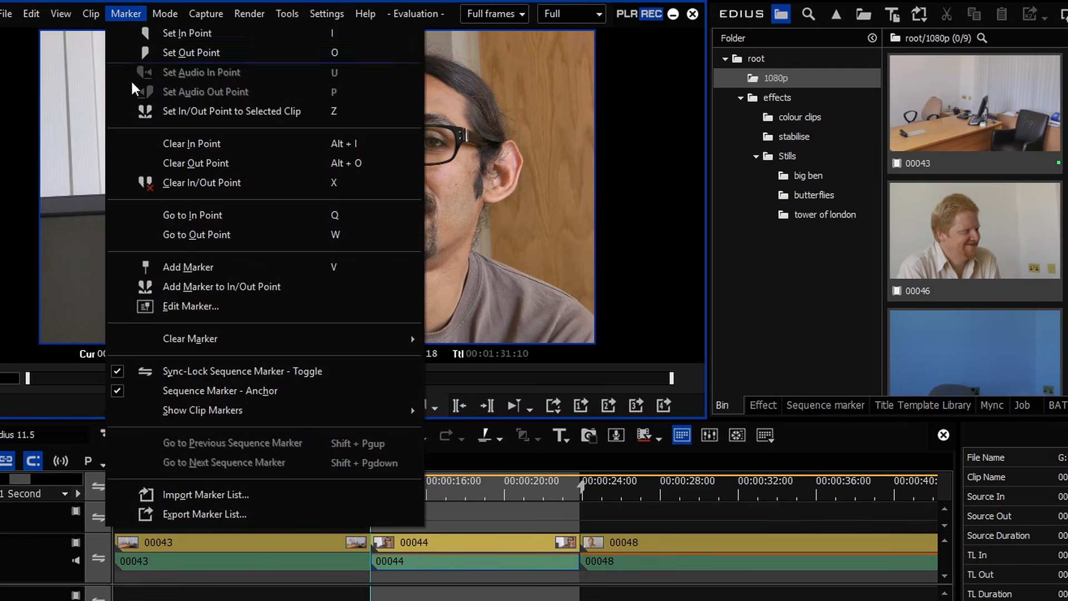
pyautogui.click(189, 306)
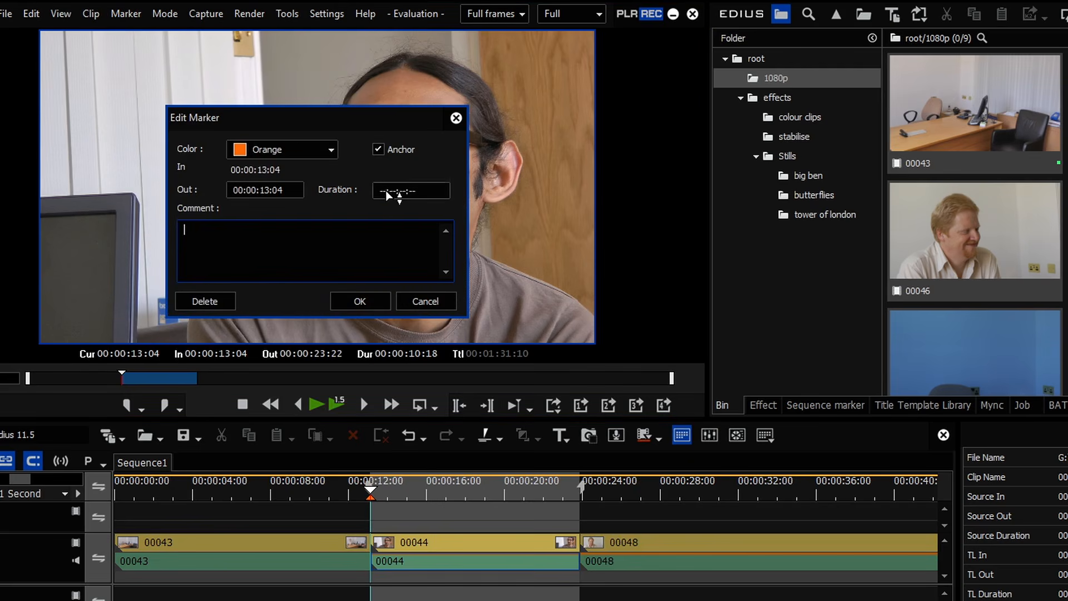
pyautogui.moveTo(391, 193); pyautogui.dragTo(401, 123)
pyautogui.moveTo(395, 192)
pyautogui.mouseDown()
pyautogui.moveTo(400, 222)
pyautogui.moveTo(410, 185)
pyautogui.moveTo(411, 199)
pyautogui.mouseUp()
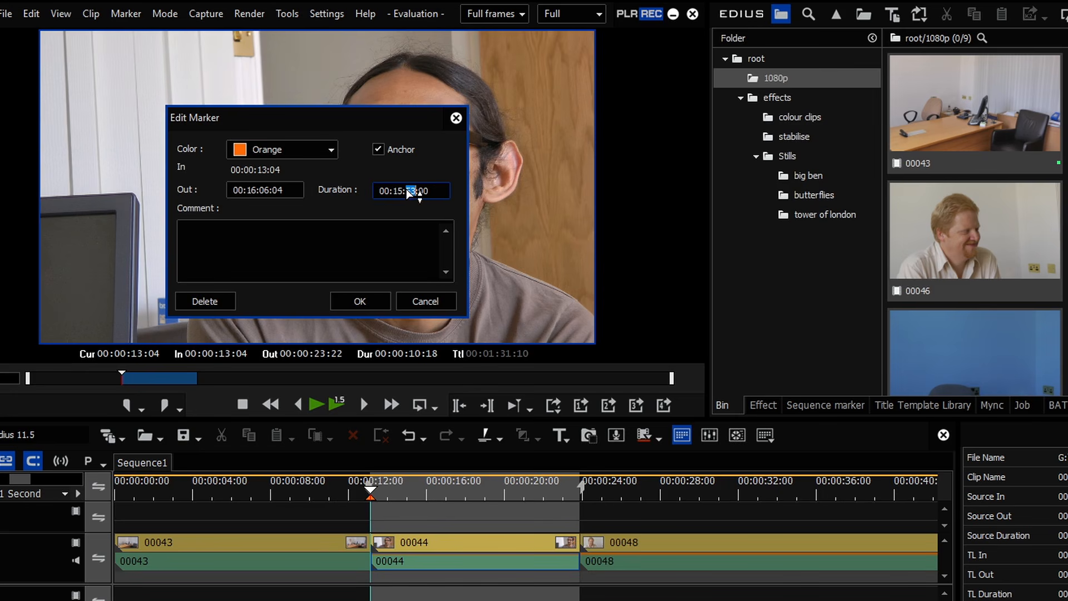
pyautogui.write('1000')
pyautogui.click(370, 300)
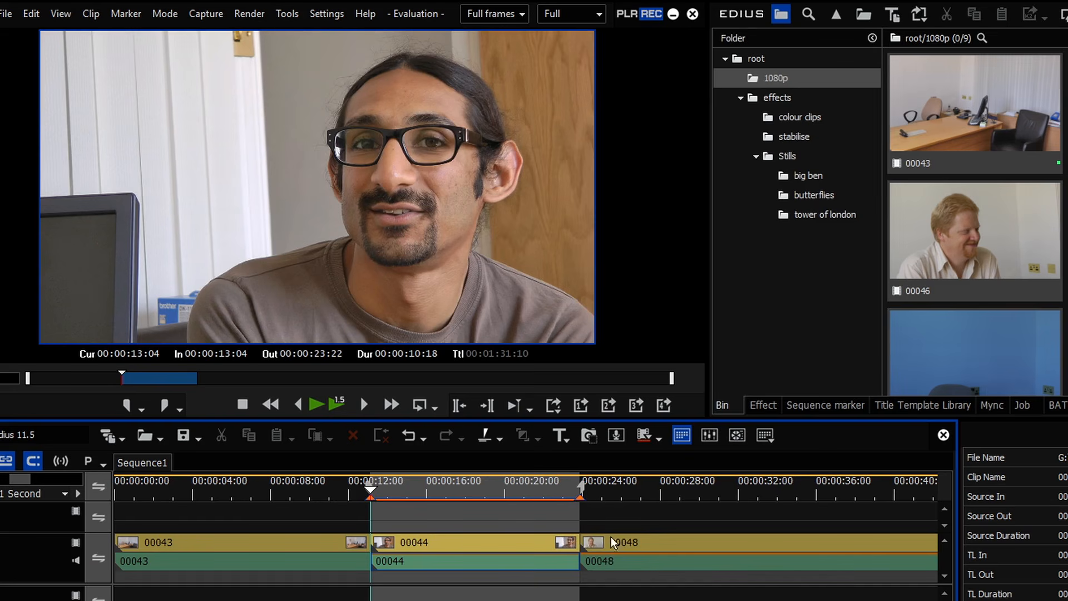
pyautogui.click(814, 406)
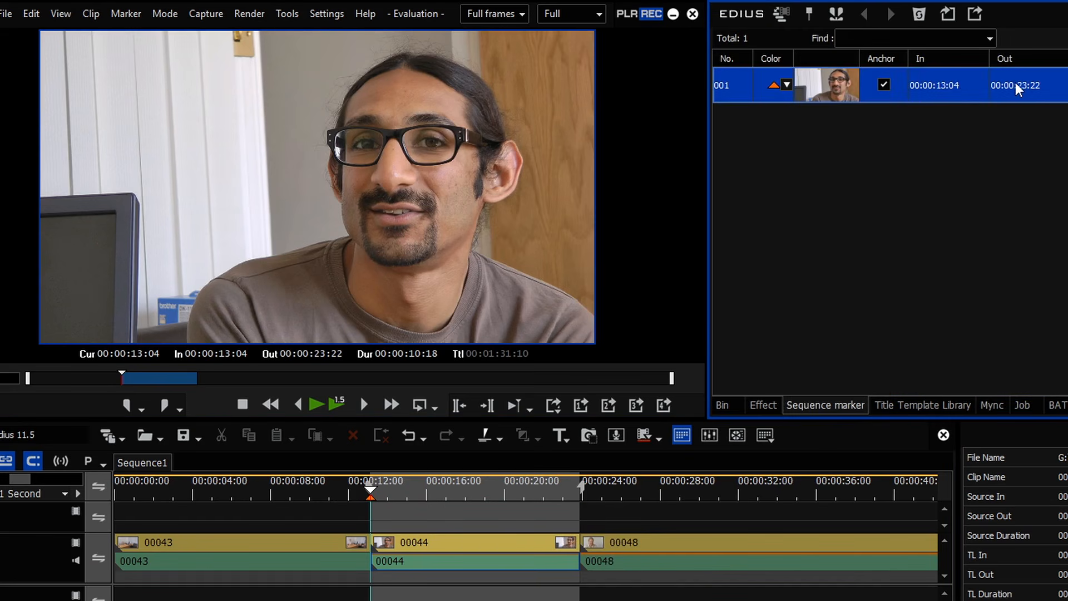
# Step: Put the playhead on the 00:00:23:22 boundary and extend the 13:04 marker up to it
pyautogui.moveTo(370, 499); pyautogui.dragTo(491, 510)
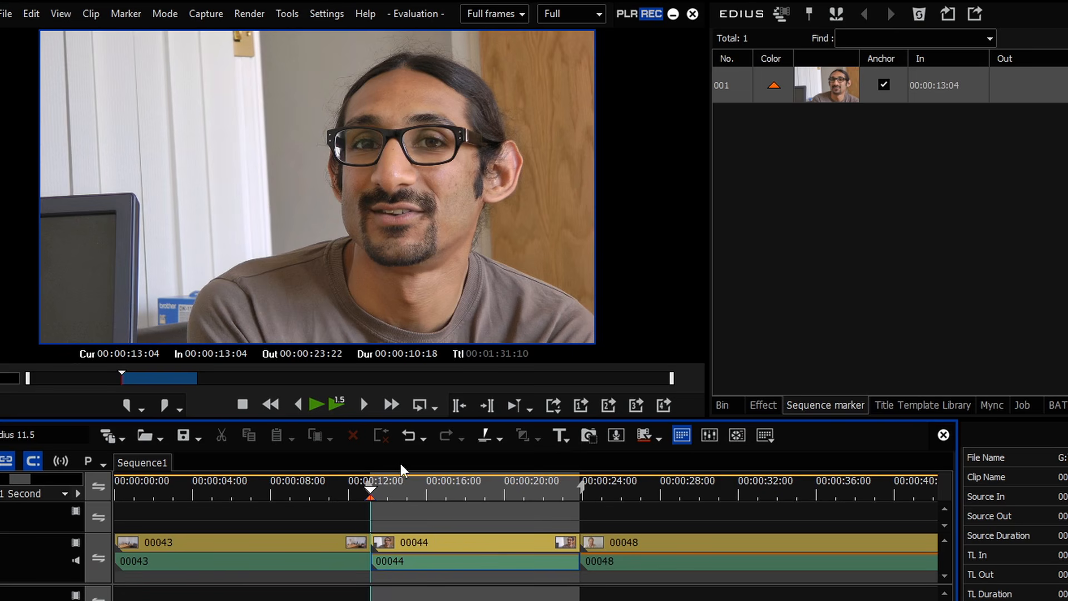
pyautogui.moveTo(376, 490); pyautogui.dragTo(580, 490)
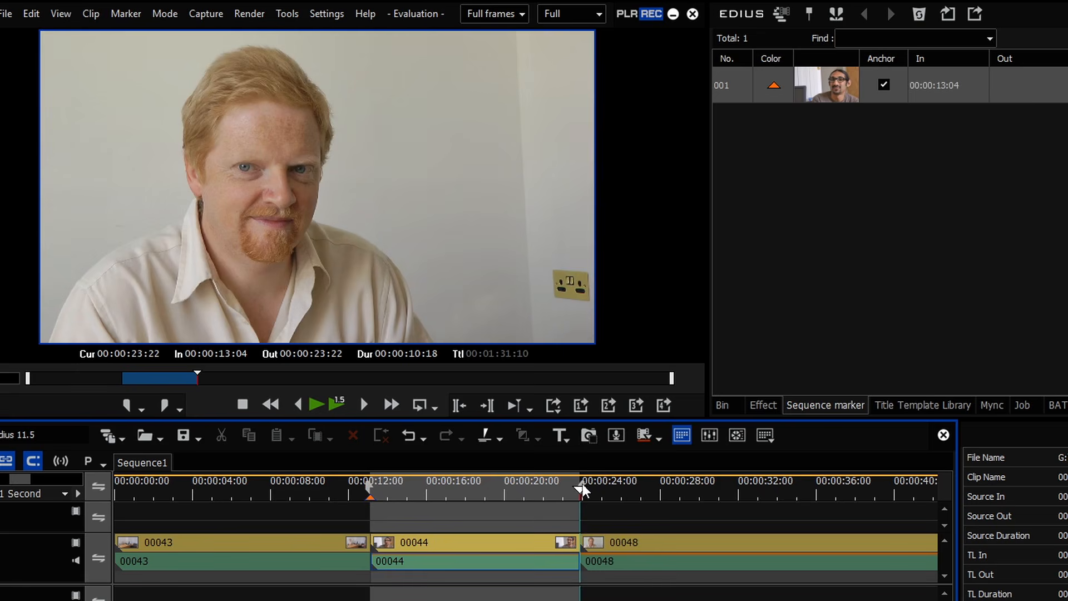
pyautogui.hotkey('alt', 'x')
pyautogui.moveTo(482, 491); pyautogui.dragTo(582, 499)
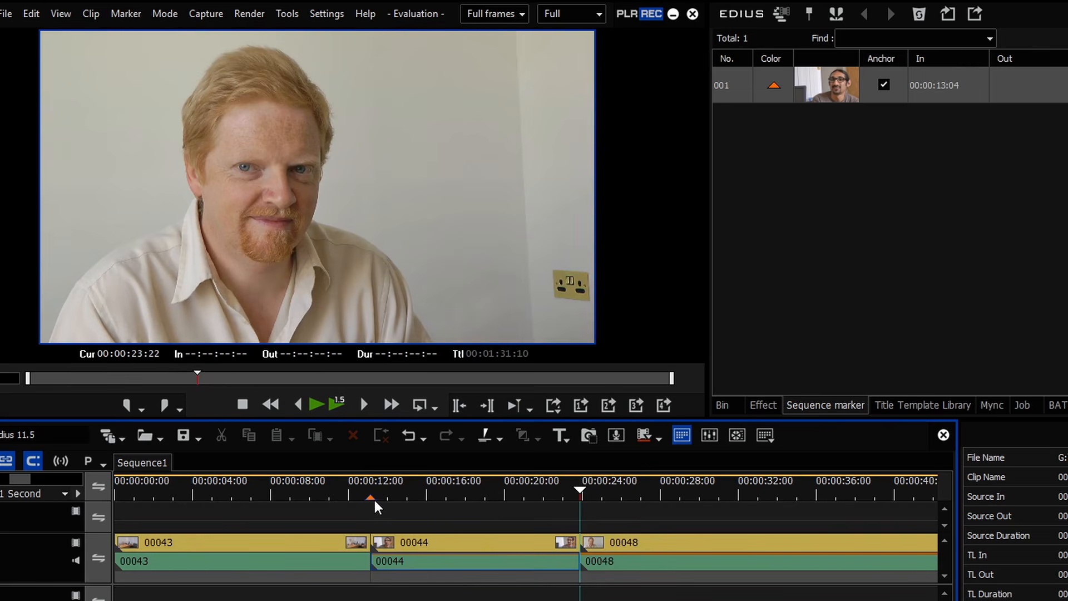
pyautogui.moveTo(371, 499)
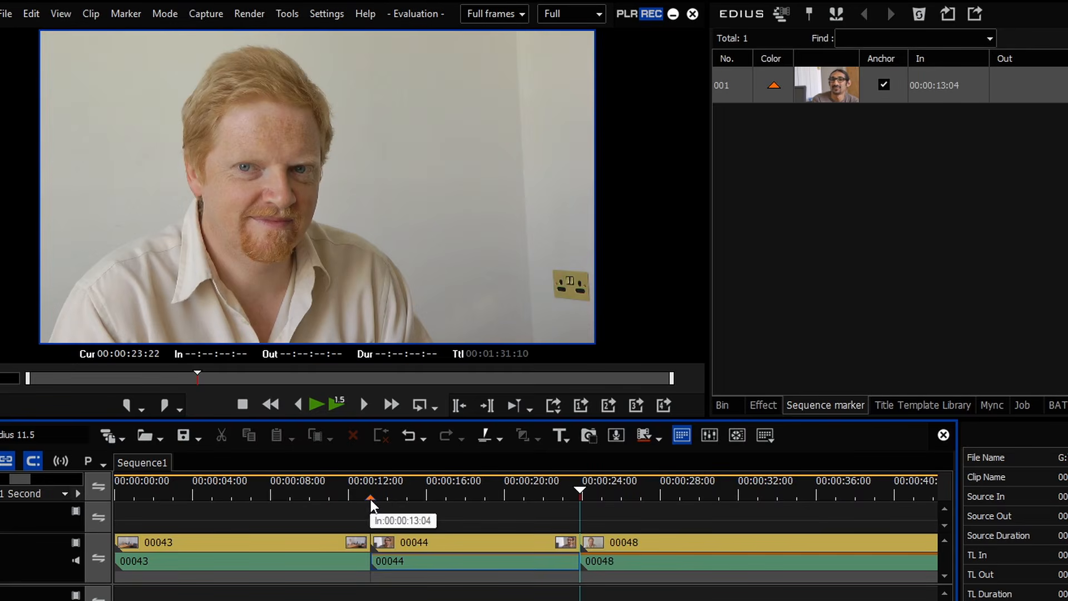
pyautogui.keyDown('alt'); pyautogui.click(371, 499); pyautogui.keyUp('alt')
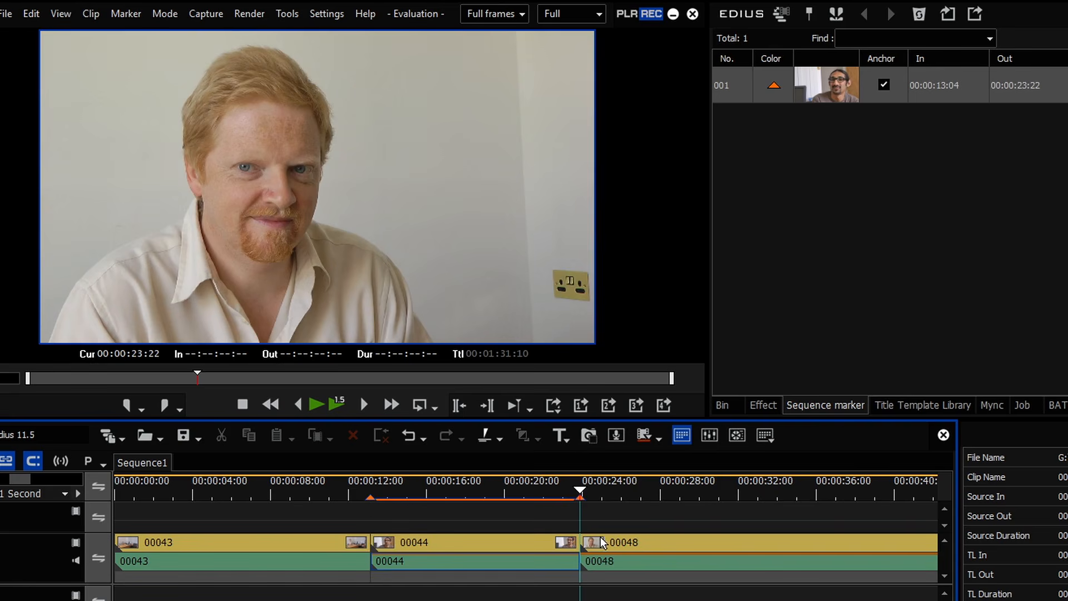
# Step: Split clip 00048 at 00:00:31:12 and select its left part
pyautogui.click(728, 487)
pyautogui.press('c')
pyautogui.click(729, 550)
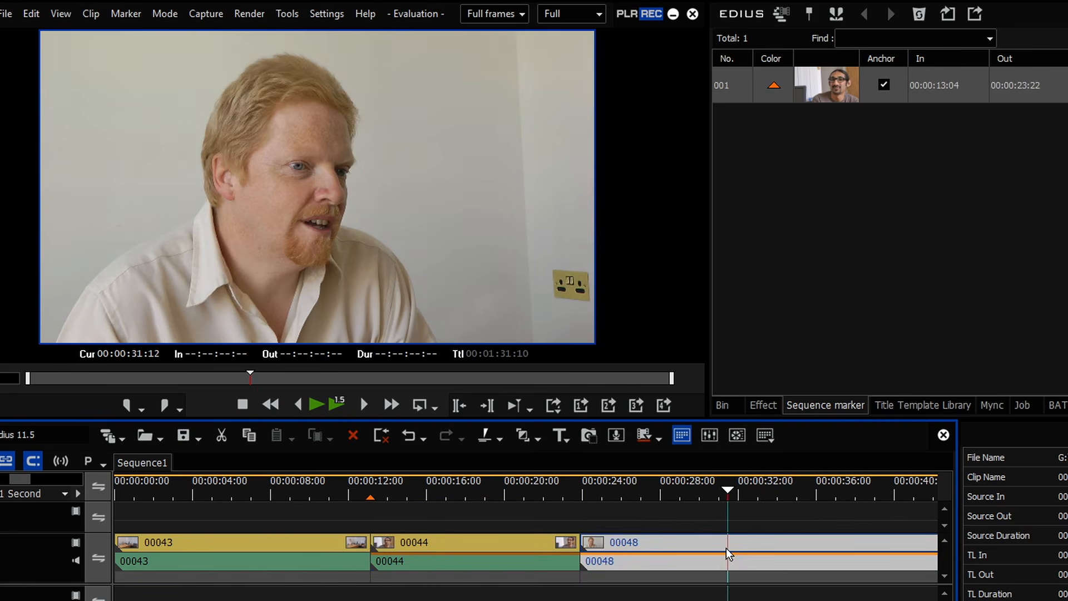
pyautogui.click(621, 558)
# Step: Add a marker at 00:00:23:22, extend it to 00:00:31:12, and set In/Out around clip 00048
pyautogui.click(585, 487)
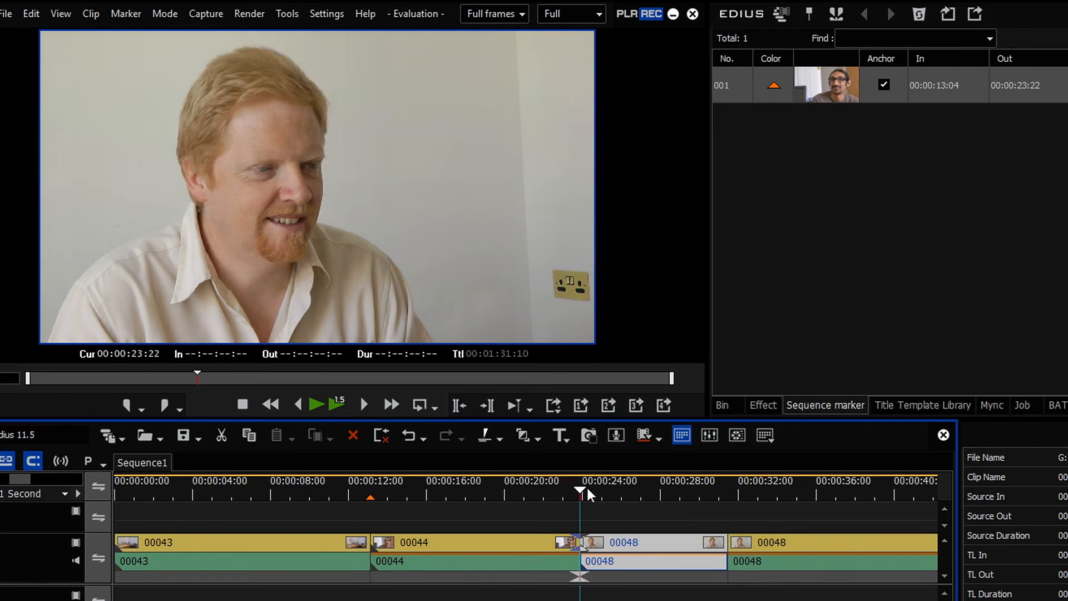
pyautogui.press('v')
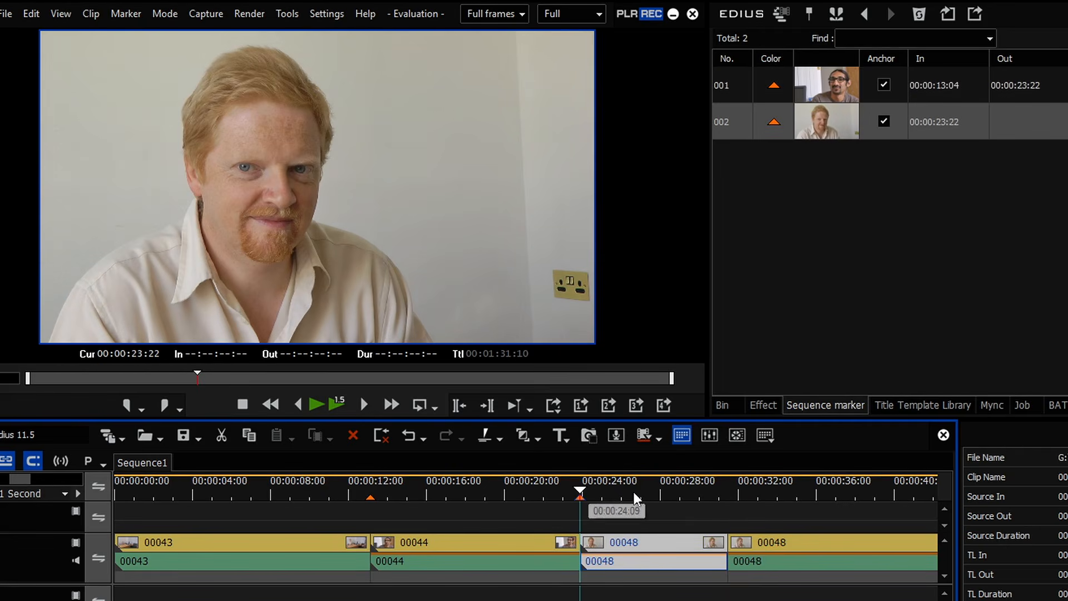
pyautogui.click(727, 488)
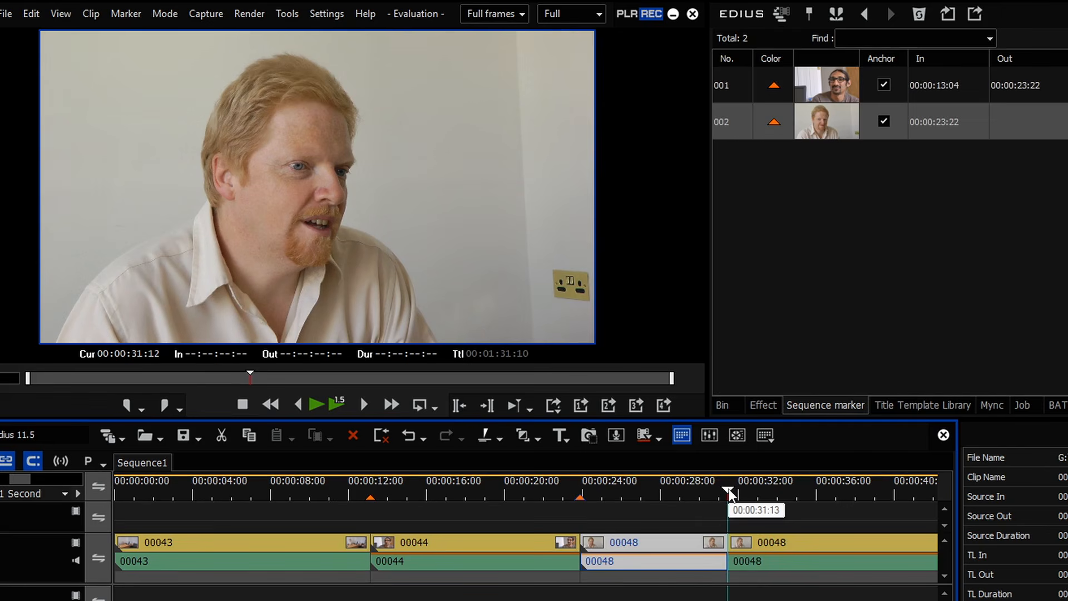
pyautogui.hotkey('shift', 'v')
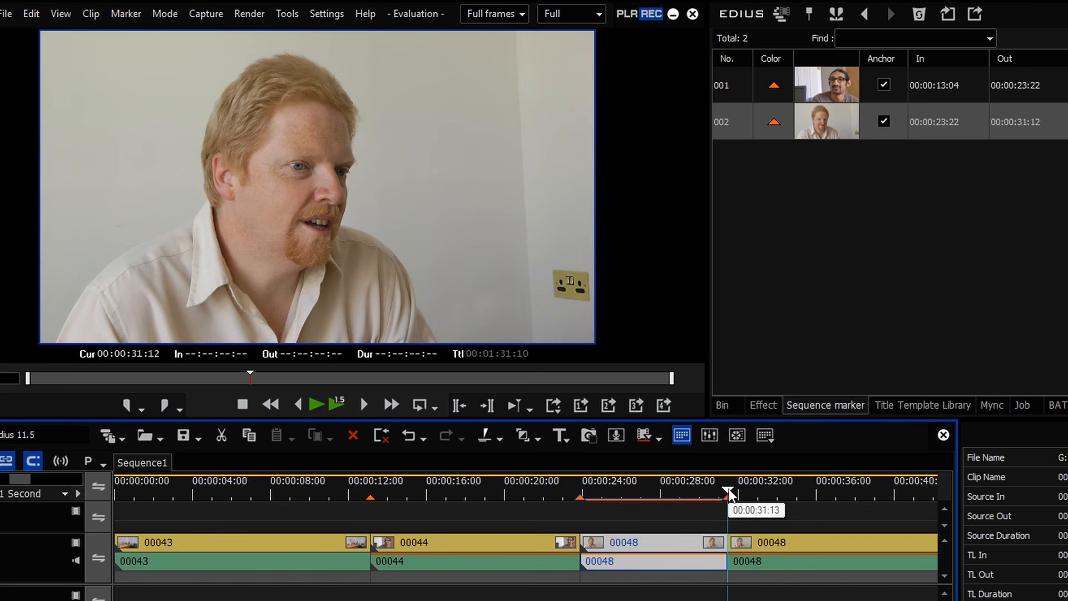
pyautogui.press('z')
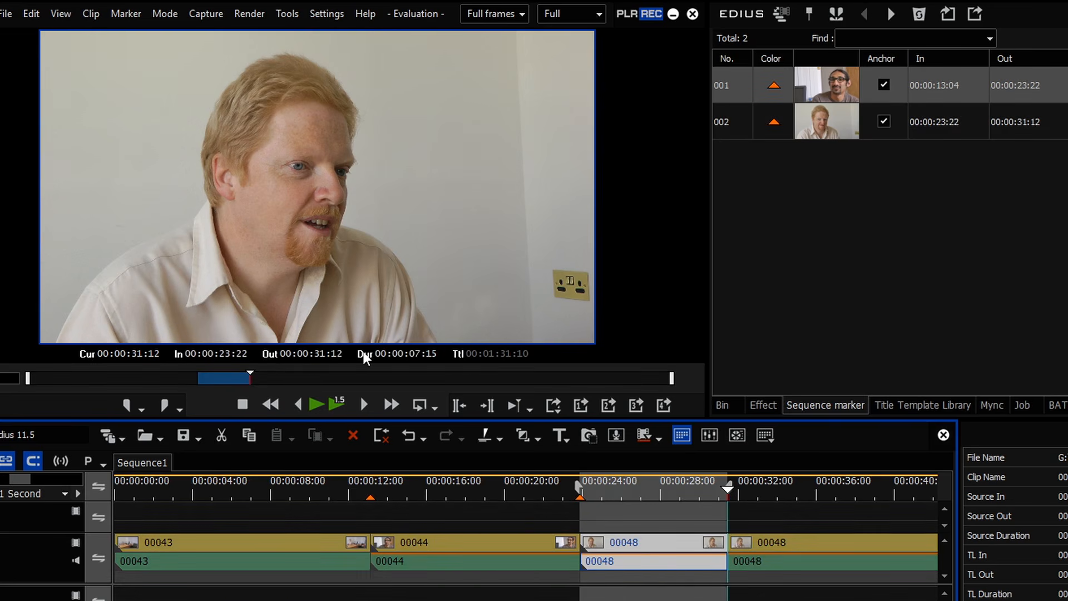
pyautogui.click(432, 492)
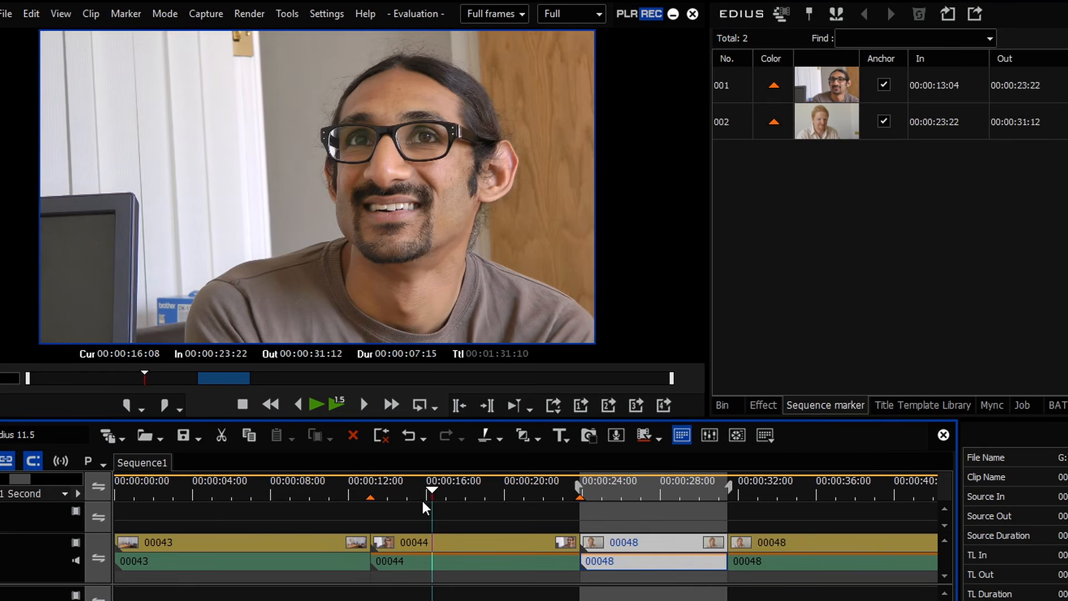
# Step: Clear the in/out range and select clips 00044 and then 00048
pyautogui.press('x')
pyautogui.click(429, 537)
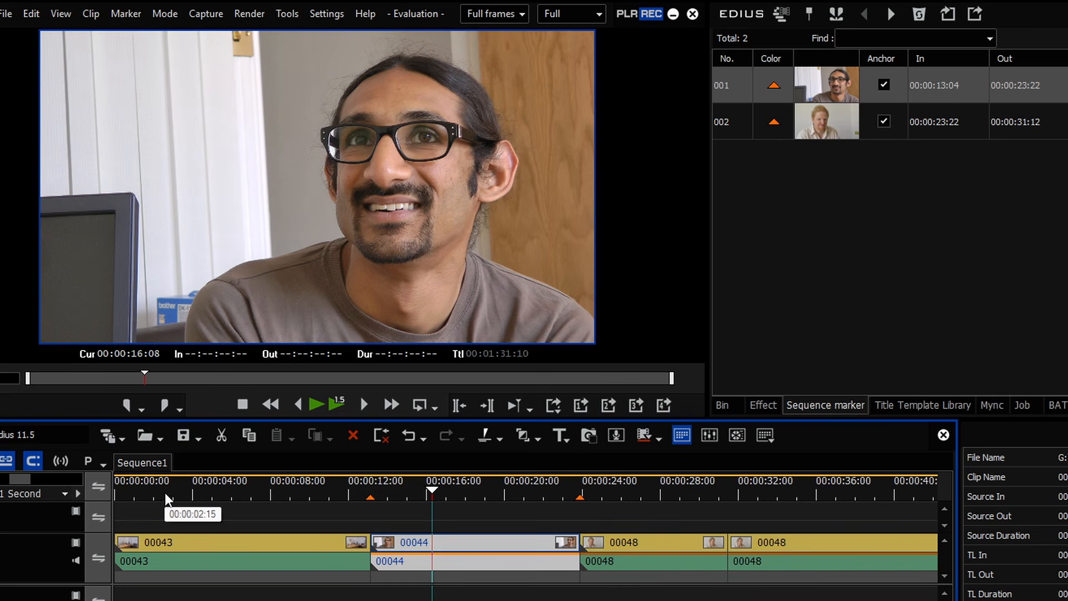
pyautogui.click(629, 544)
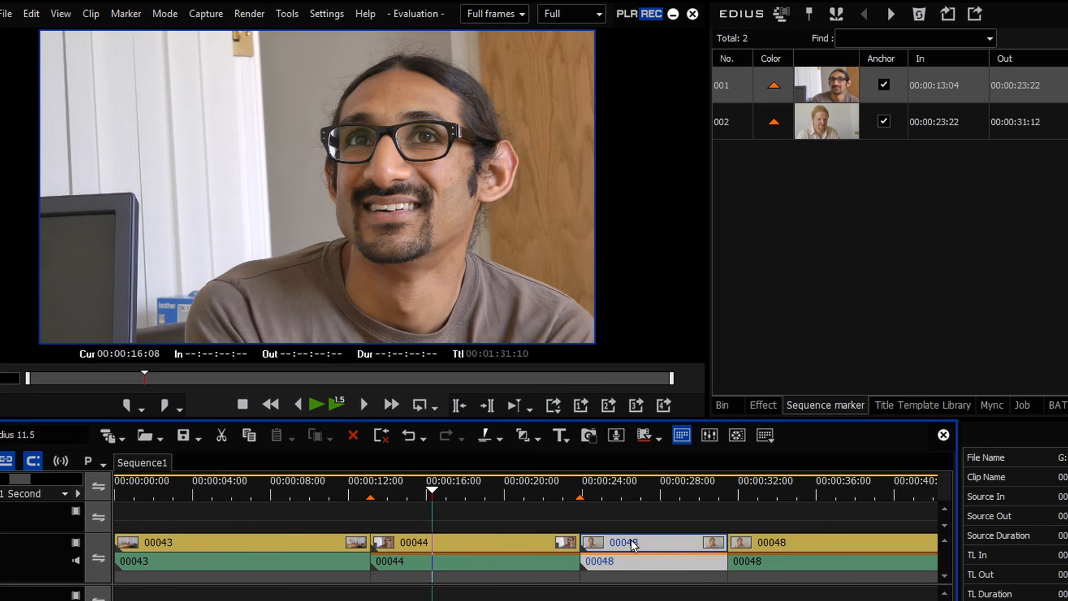
# Step: Add sequence marker 003 at 00:00:32:24, extend it to 00:00:38:21, and select it in the list
pyautogui.click(689, 496)
pyautogui.moveTo(688, 496)
pyautogui.mouseDown()
pyautogui.moveTo(632, 513)
pyautogui.moveTo(729, 521)
pyautogui.moveTo(585, 523)
pyautogui.moveTo(580, 504)
pyautogui.mouseUp()
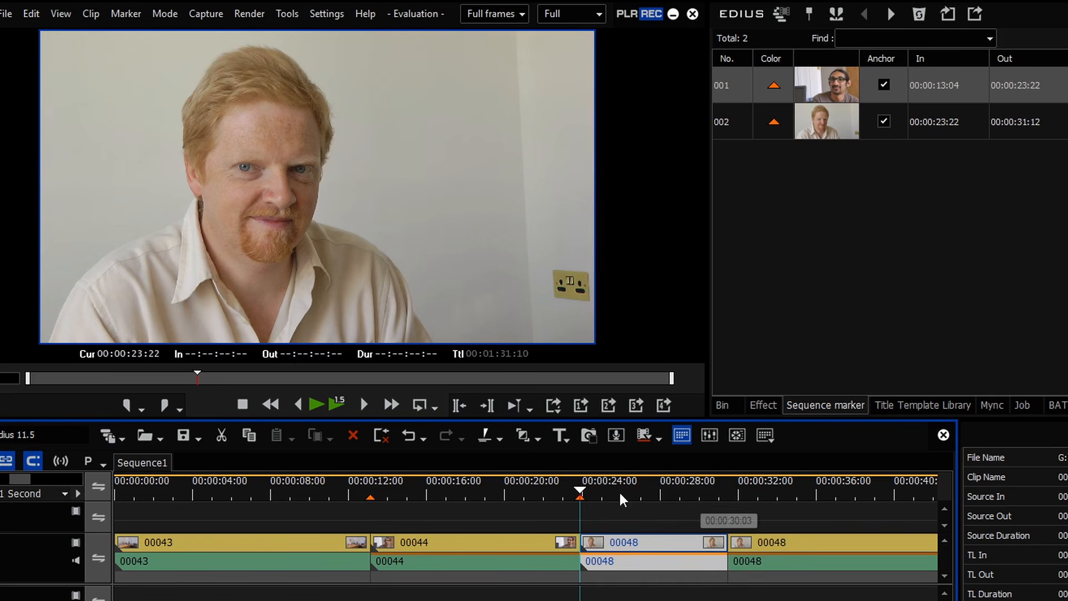
pyautogui.moveTo(579, 496); pyautogui.dragTo(761, 498)
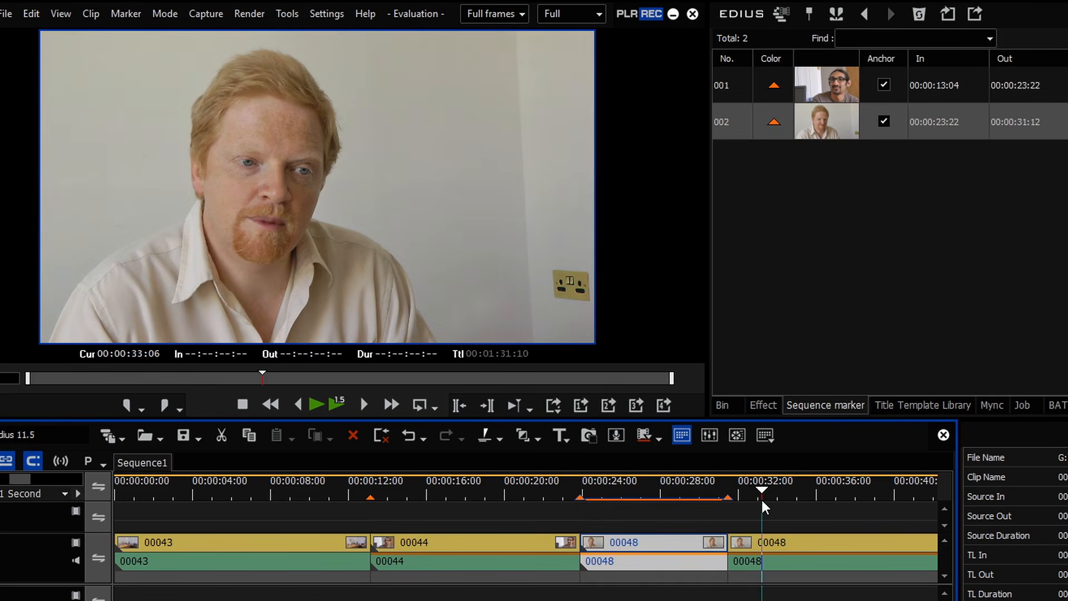
pyautogui.press('v')
pyautogui.click(872, 490)
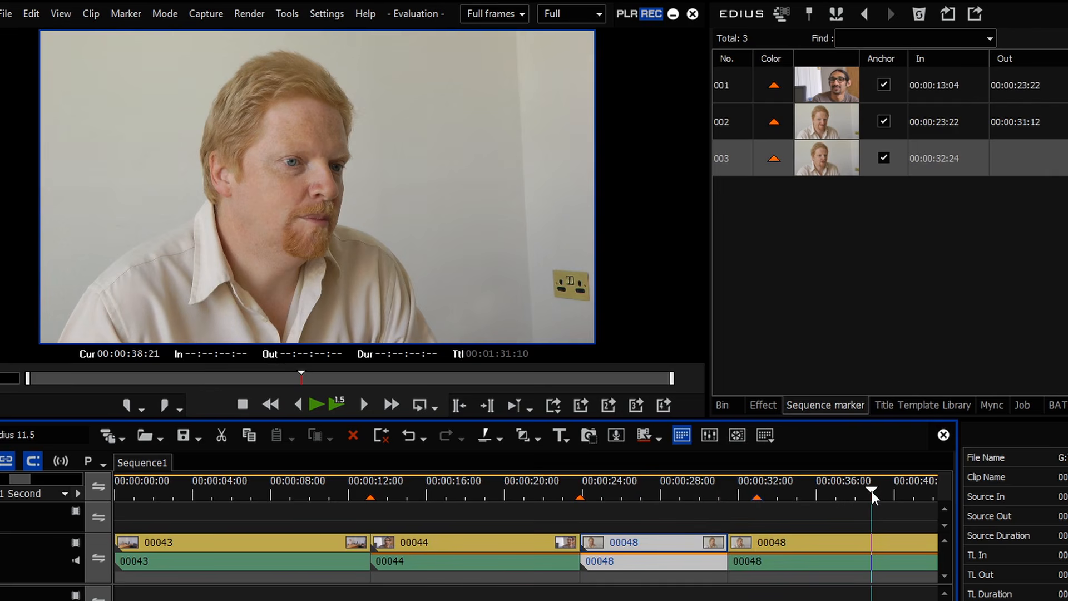
pyautogui.hotkey('shift', 'v')
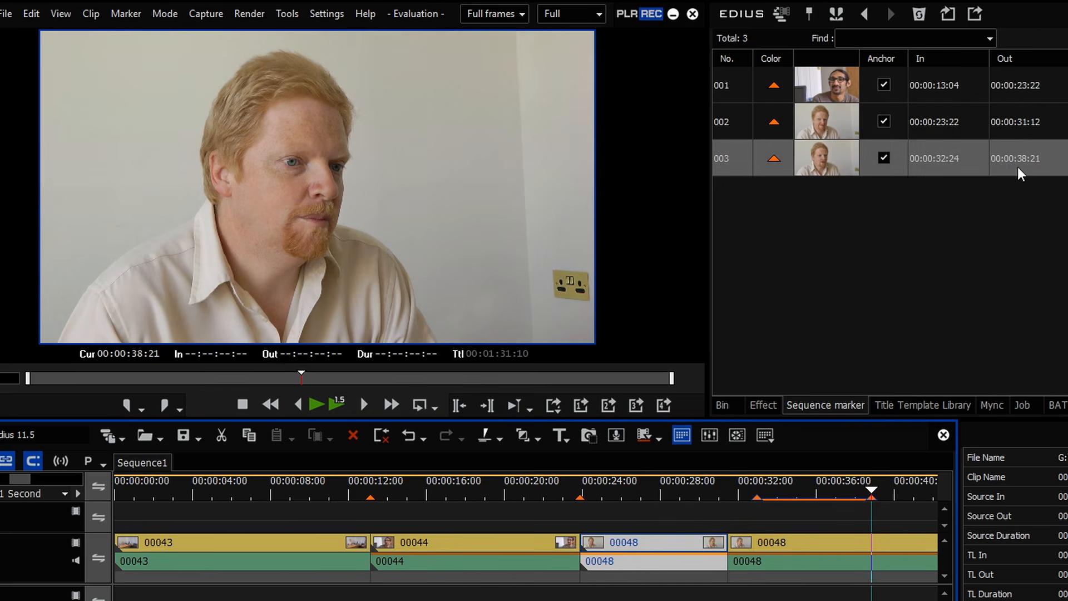
pyautogui.click(952, 159)
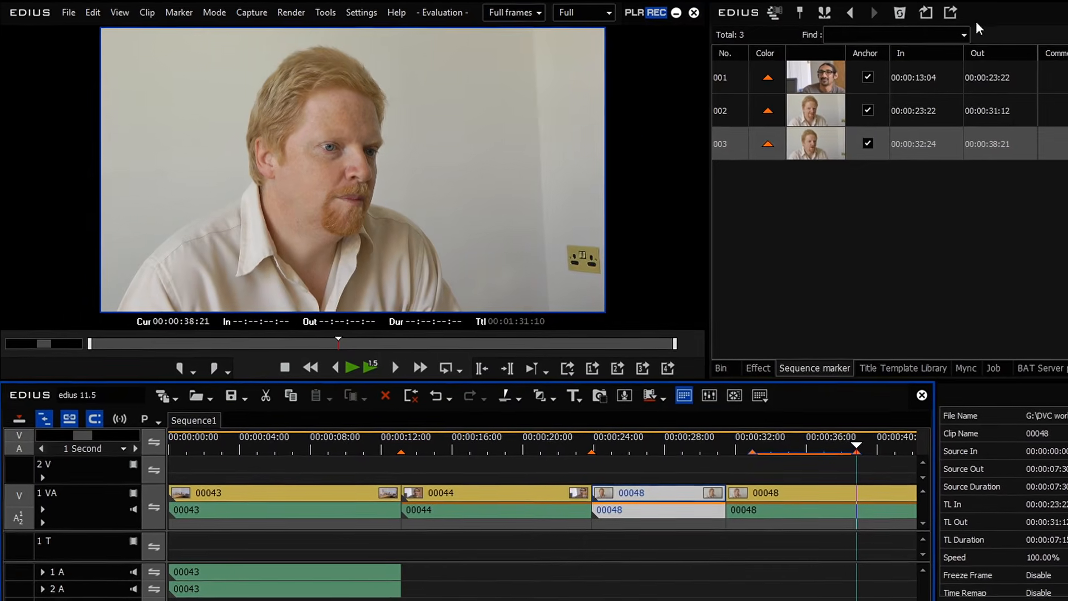
pyautogui.click(957, 12)
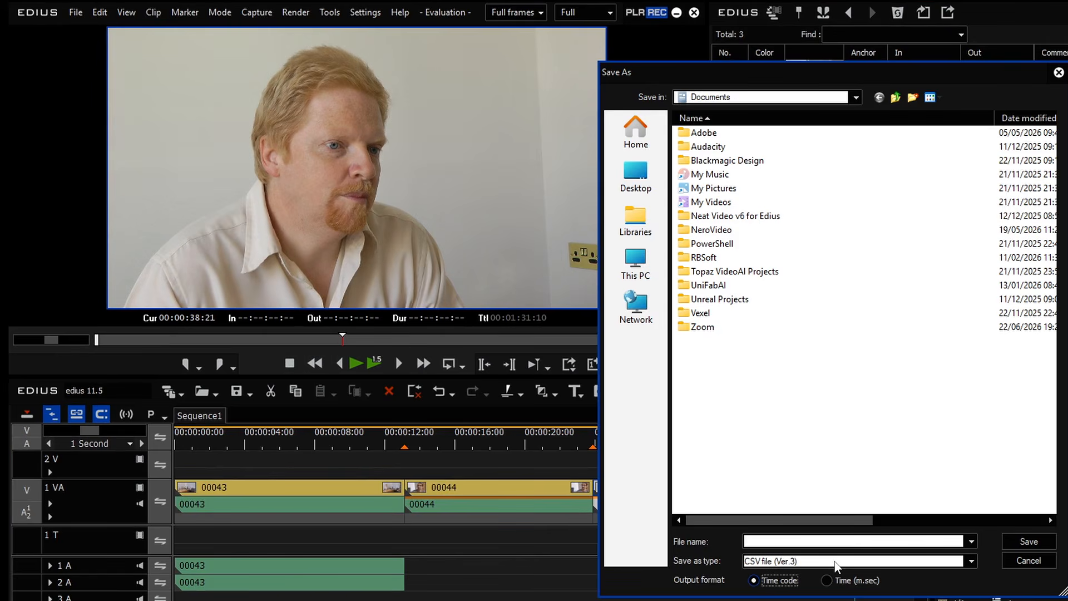
pyautogui.click(1024, 557)
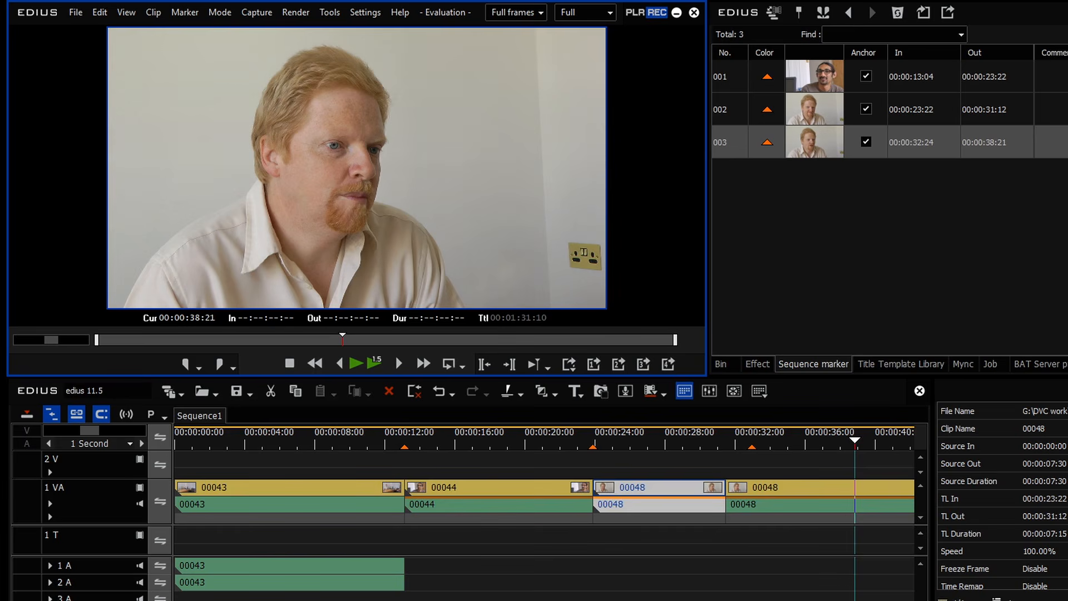
# Step: Scrub the playhead back from 00:00:23:22 to the first marker at 13:04
pyautogui.click(587, 448)
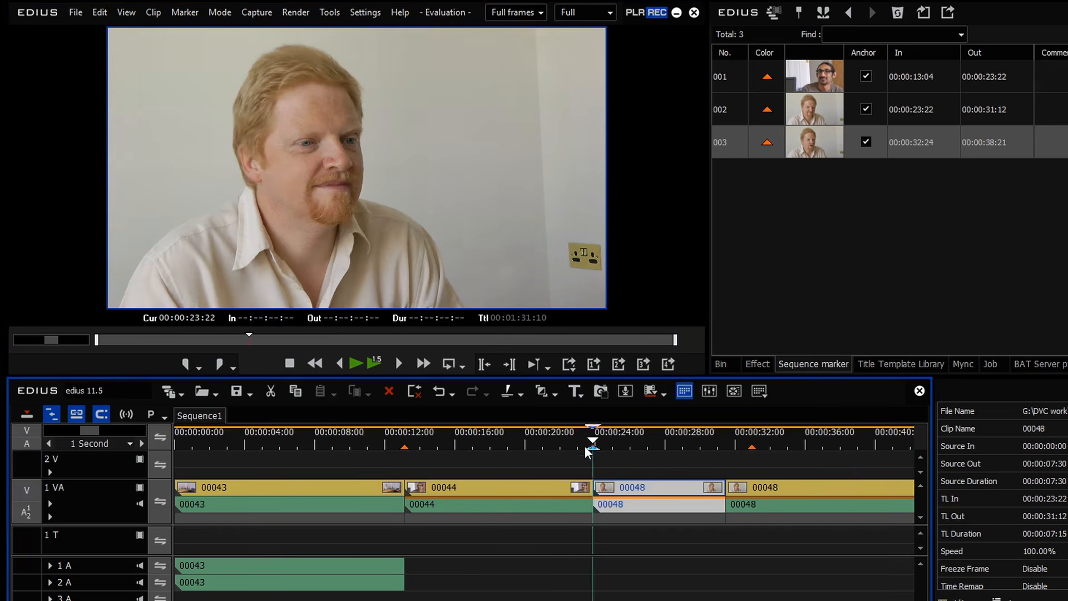
pyautogui.moveTo(586, 447)
pyautogui.mouseDown()
pyautogui.moveTo(223, 445)
pyautogui.moveTo(423, 442)
pyautogui.mouseUp()
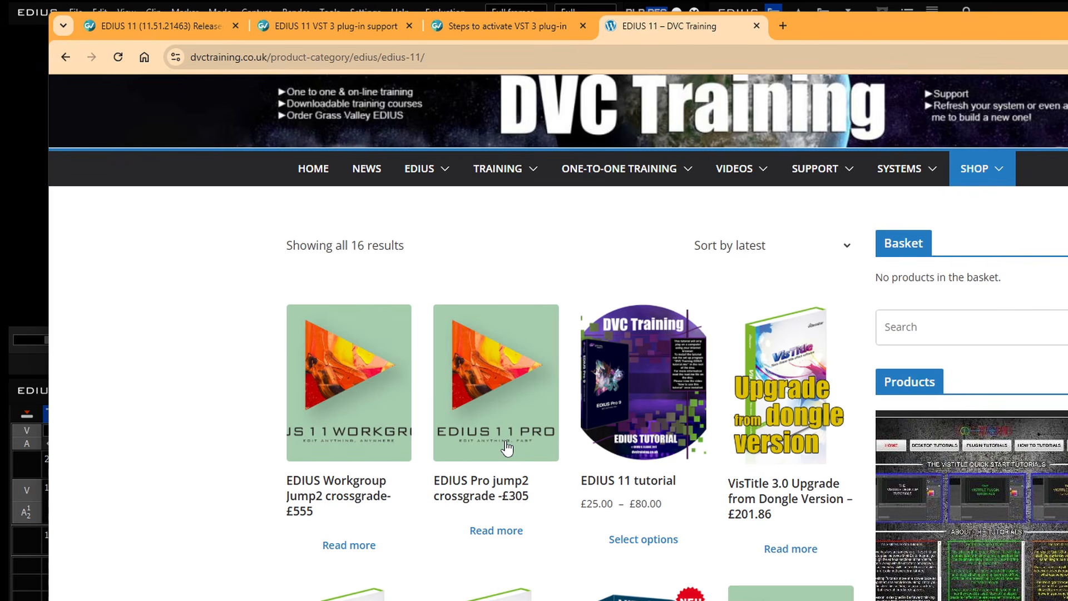
# Step: Open the EDIUS Pro jump2 crossgrade page, highlight '100 Euro' in its description, then switch back to EDIUS
pyautogui.click(502, 473)
pyautogui.moveTo(655, 439); pyautogui.dragTo(605, 439)
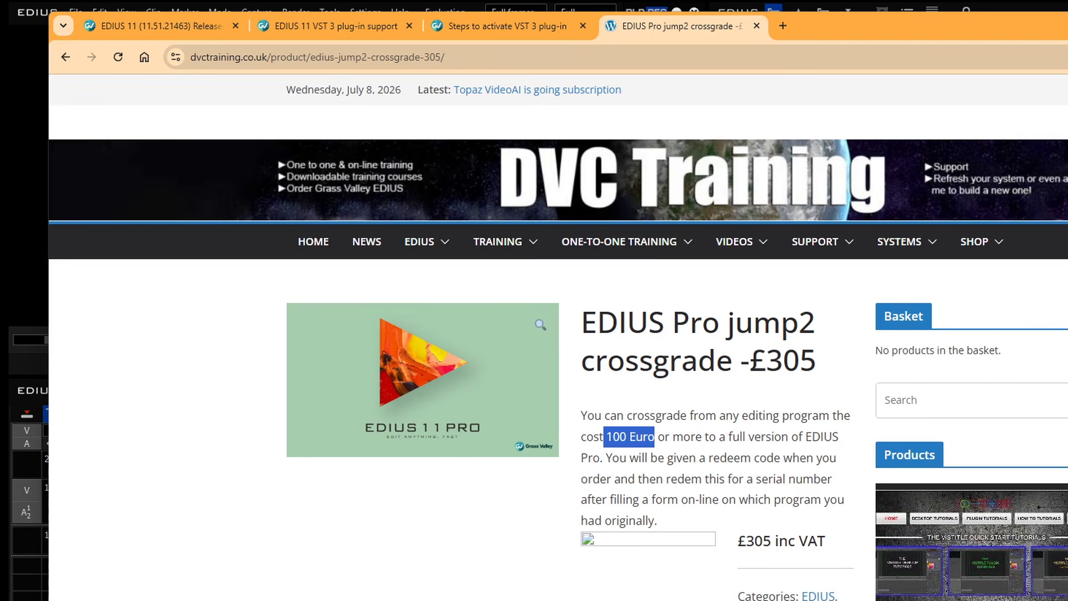
pyautogui.hotkey('alt', 'Tab')
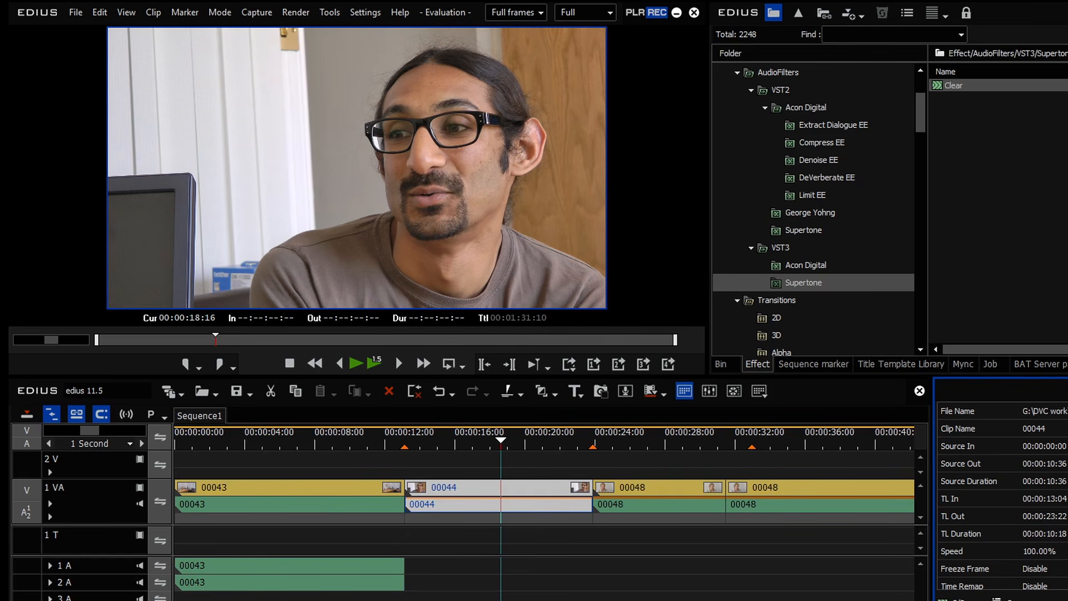